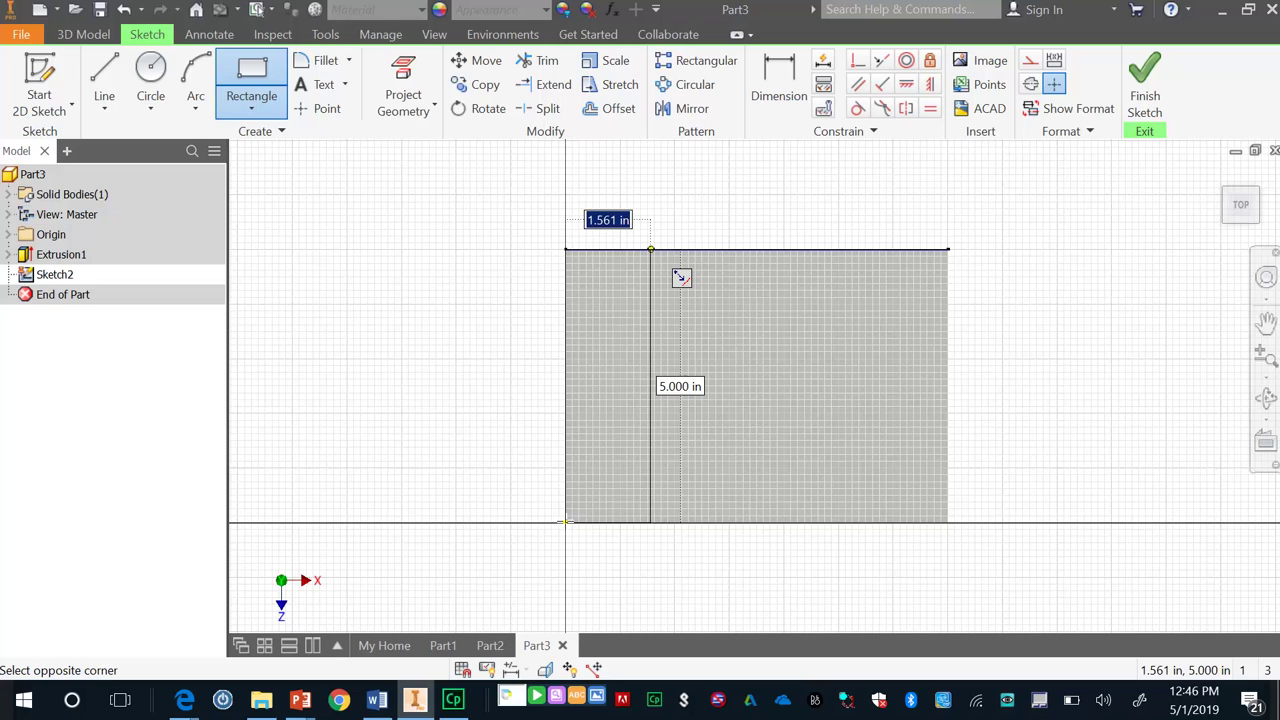
# Complete the corner rectangle on the base's top face, 2 in wide and 5 in long.
pyautogui.write('2')
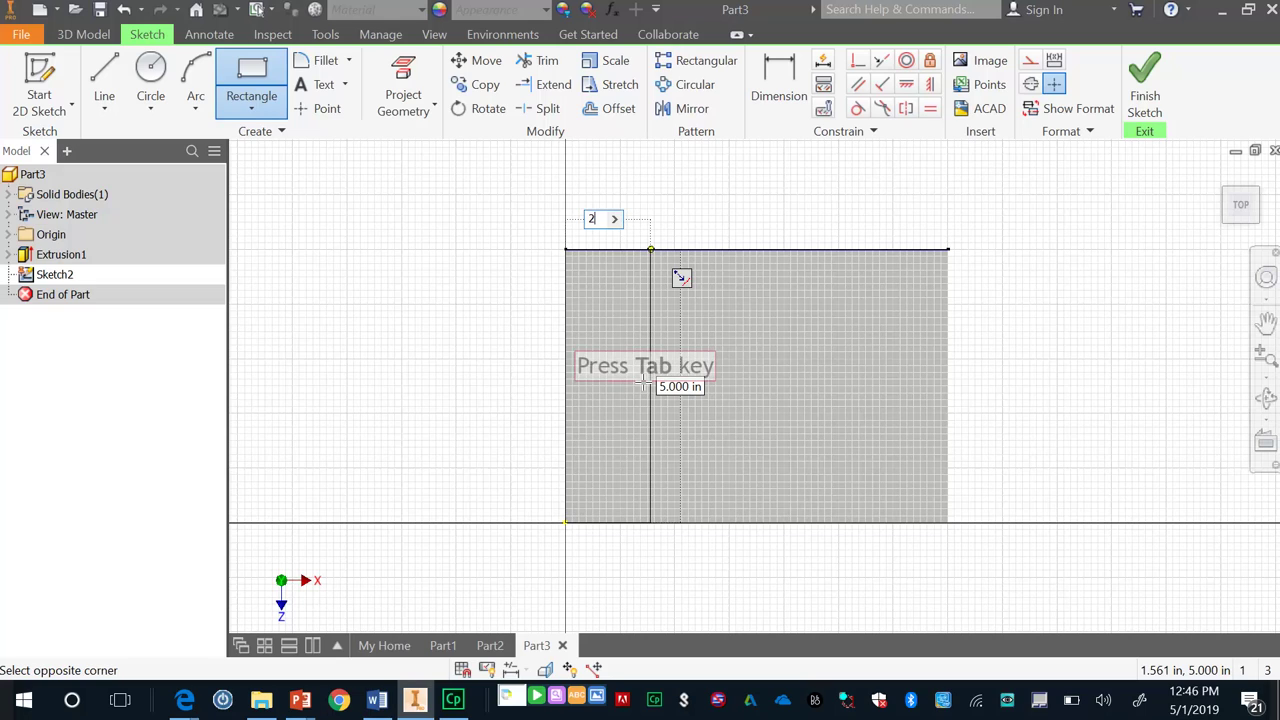
pyautogui.press('Tab')
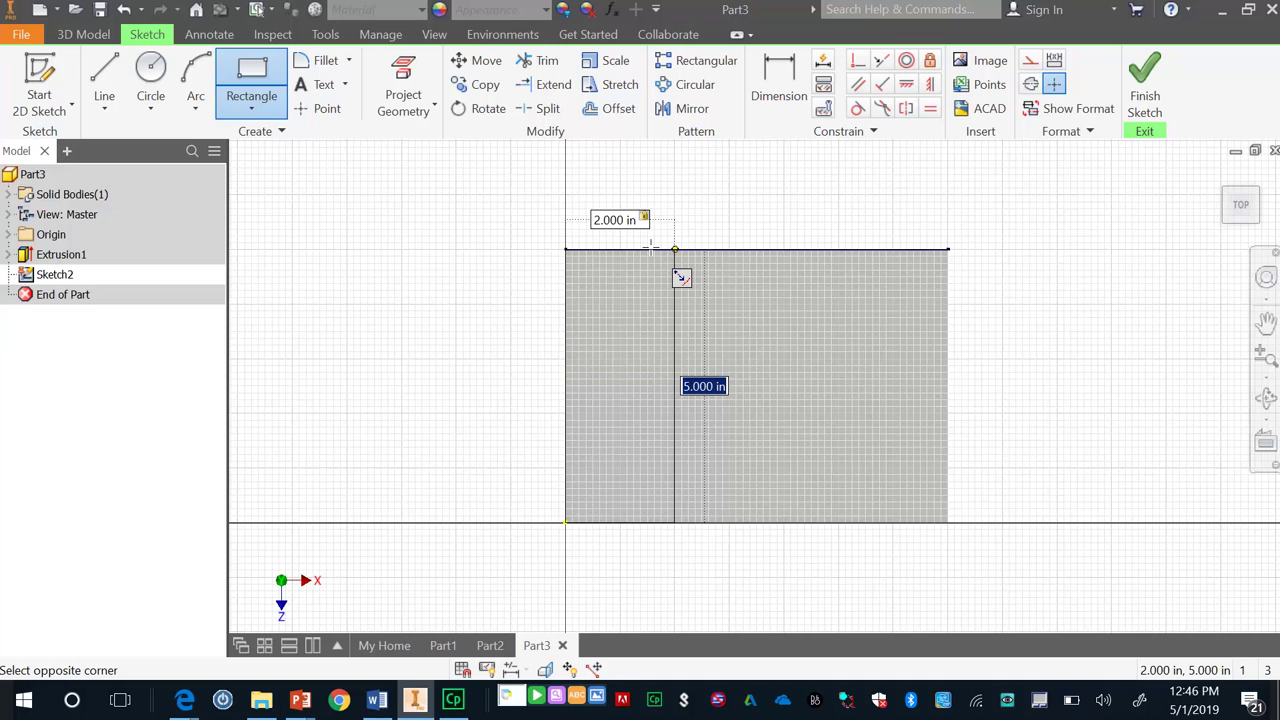
pyautogui.press('Tab')
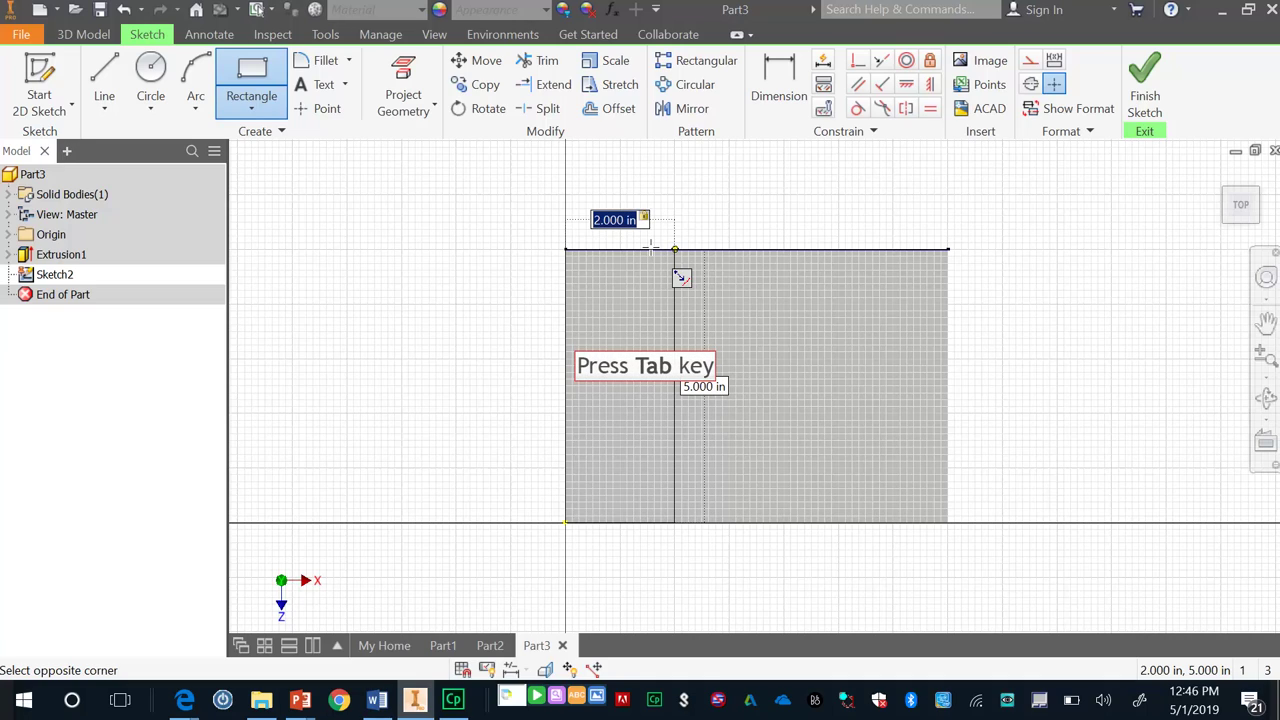
pyautogui.press('Tab')
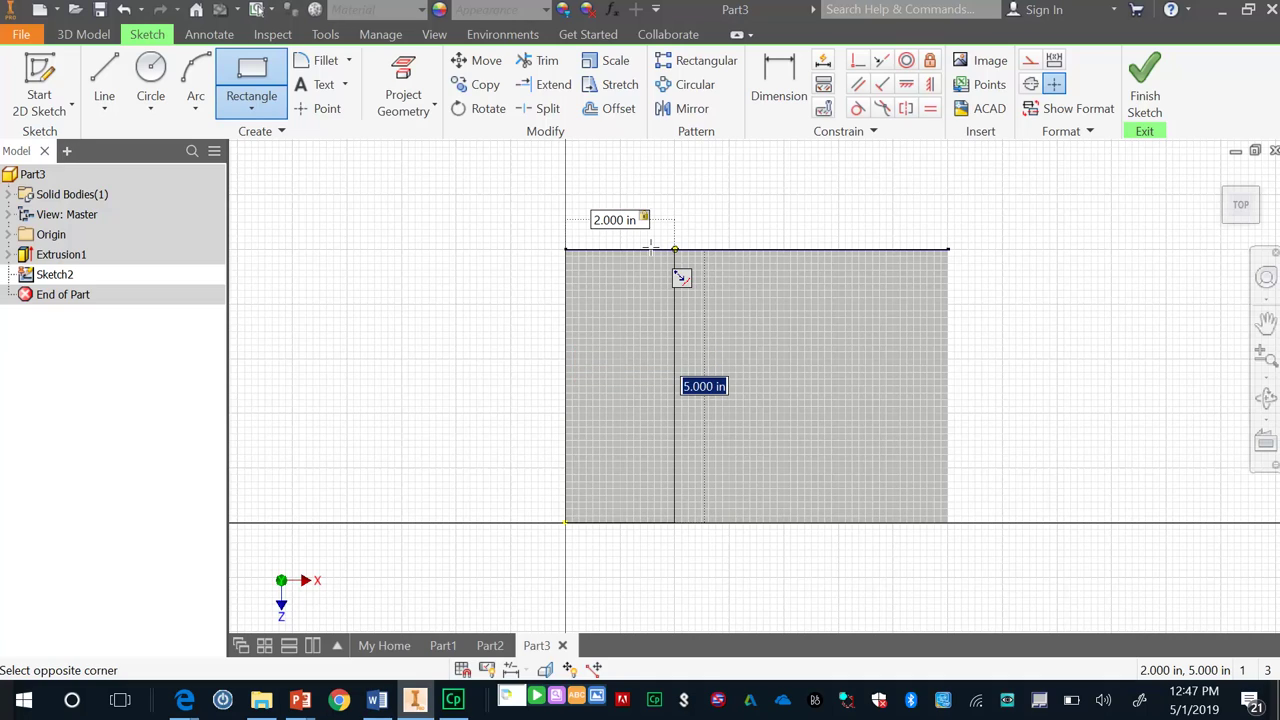
pyautogui.press('Tab')
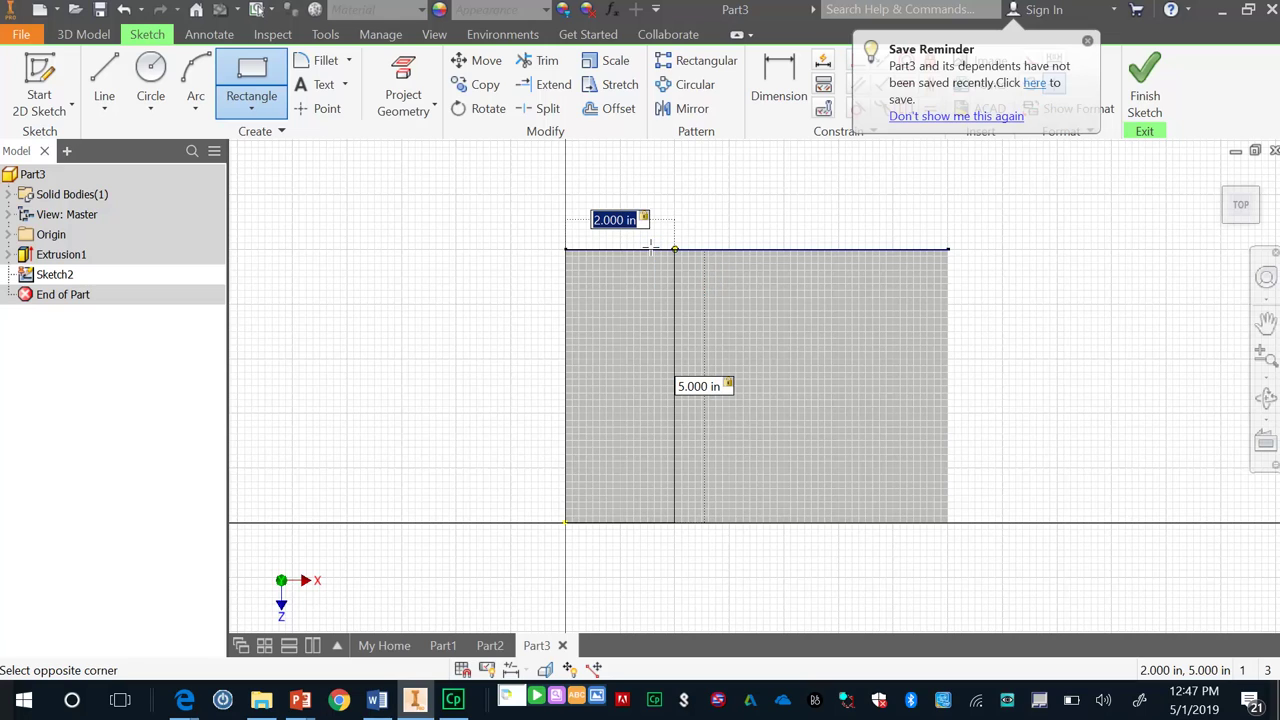
pyautogui.press('Return')
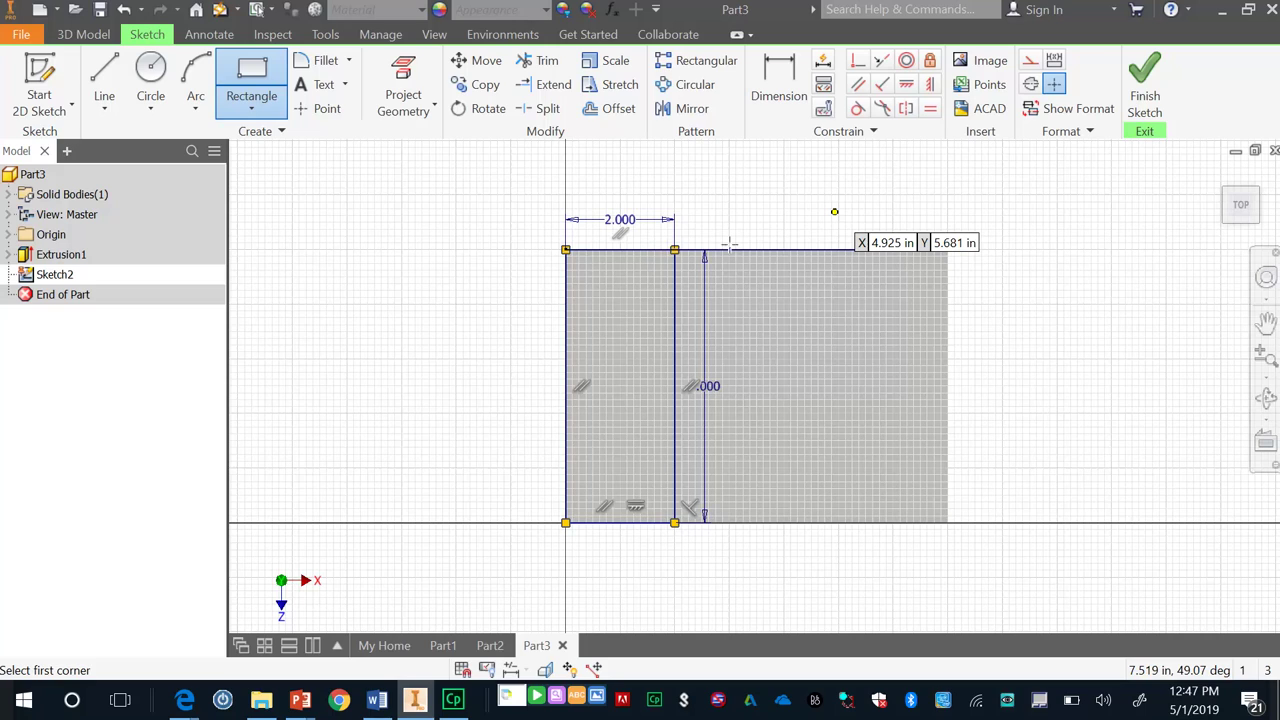
pyautogui.press('Escape')
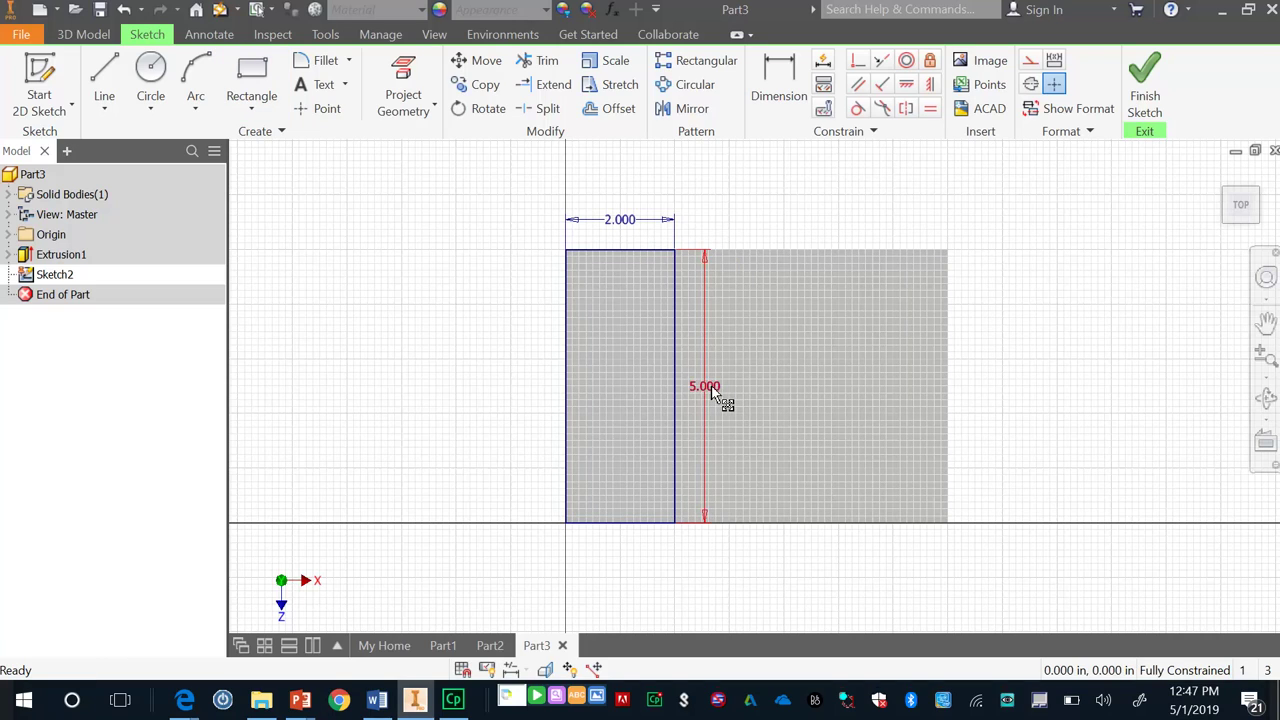
# Move the rectangle's 5 in dimension outside the base outline and finish the sketch.
pyautogui.moveTo(722, 396); pyautogui.dragTo(548, 401)
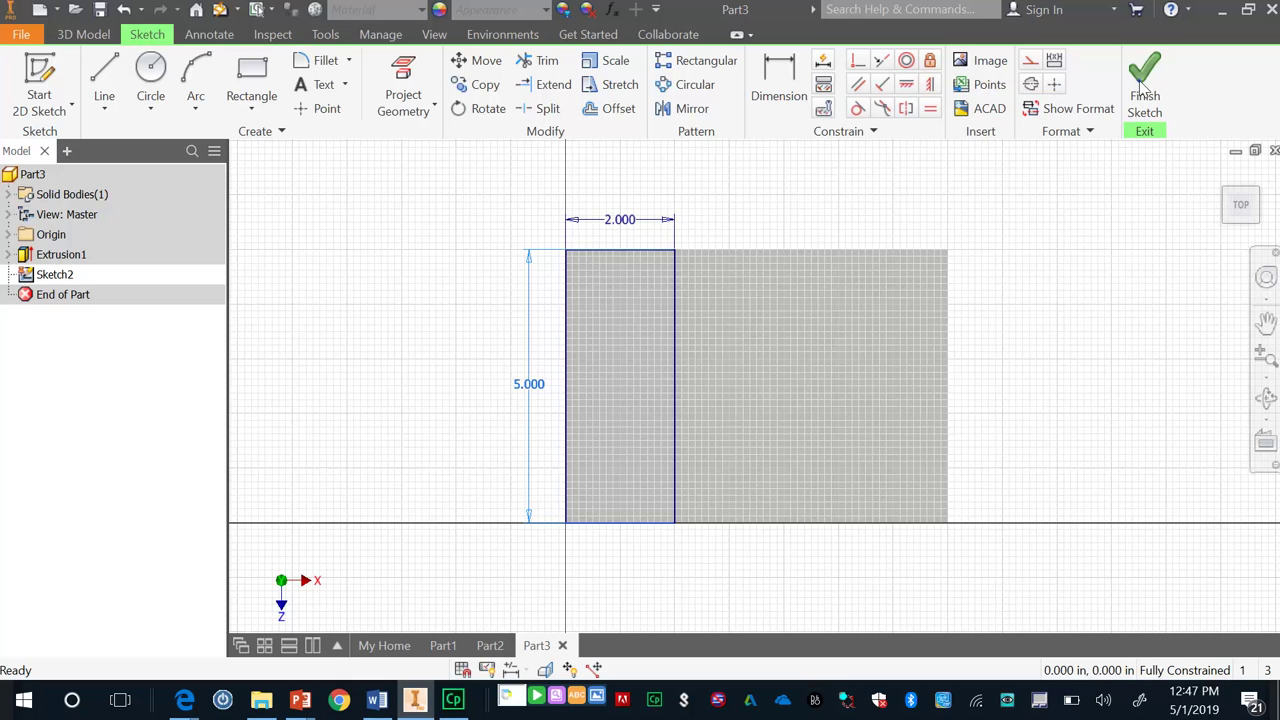
pyautogui.click(1143, 90)
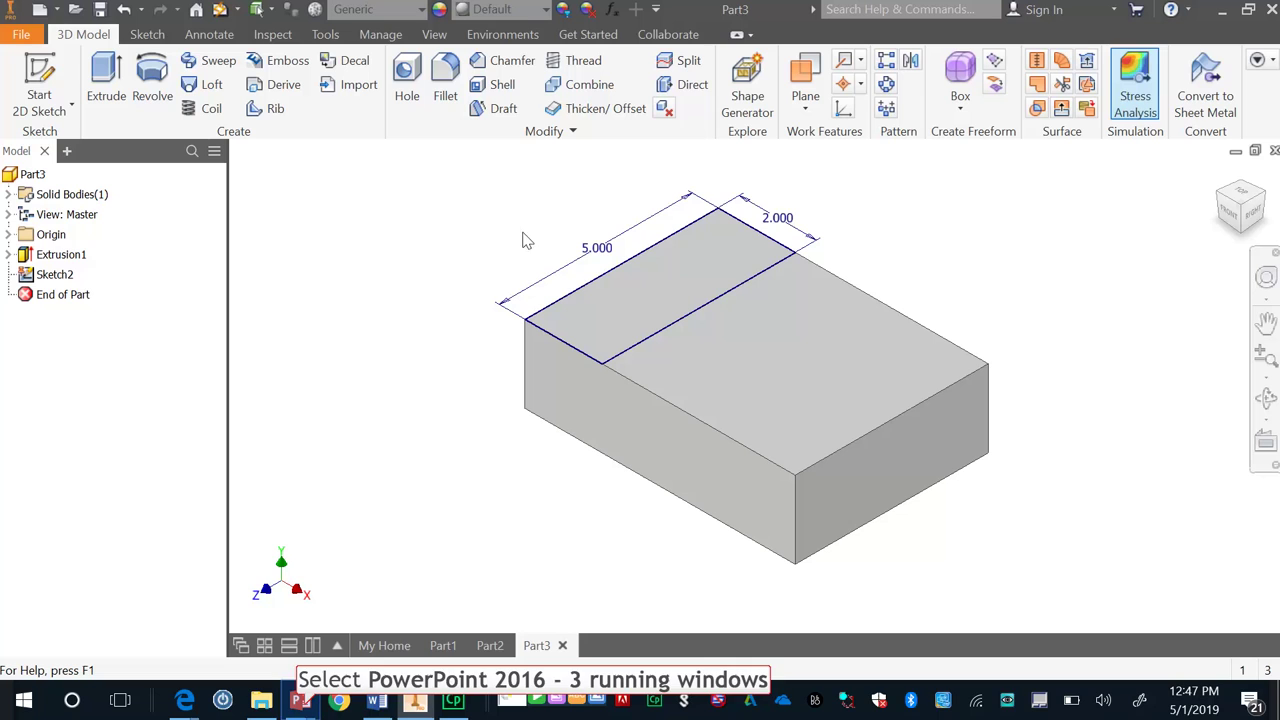
# Check the 4.2.A ModelCreation 2.0 slide in PowerPoint, and extrude the 2 by 5 in rectangle upward in Inventor.
pyautogui.click(302, 704)
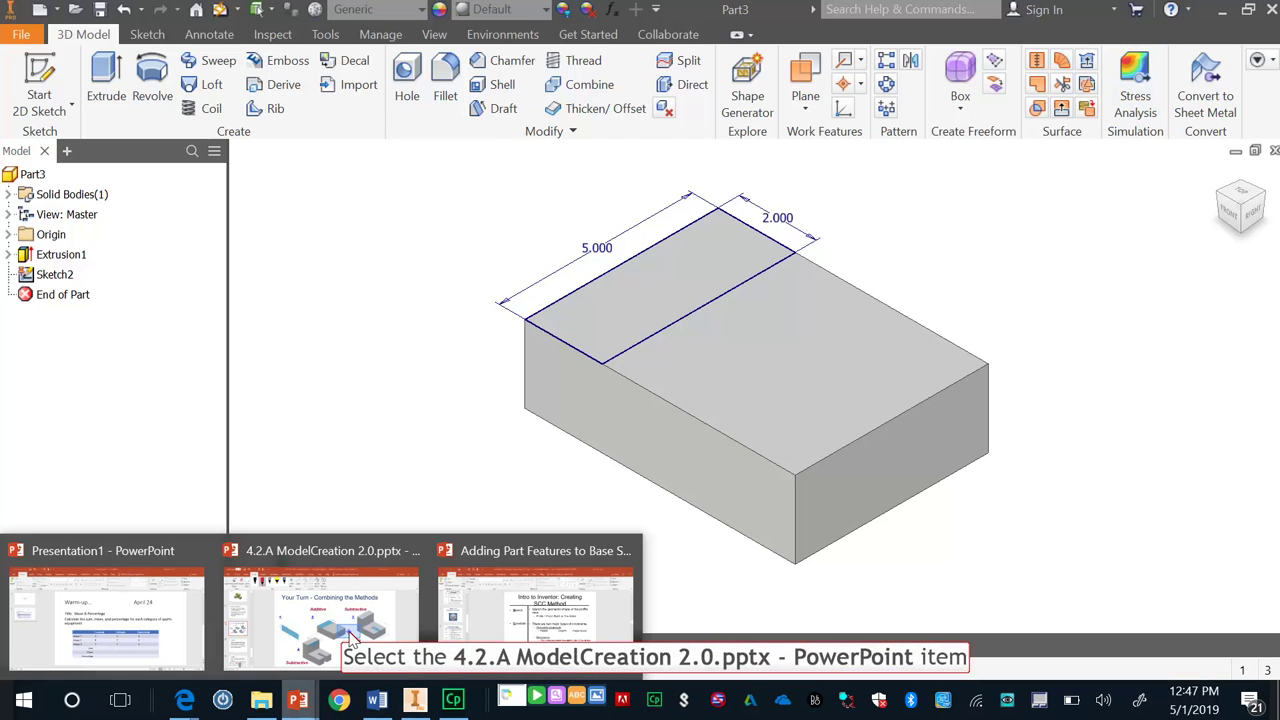
pyautogui.click(352, 640)
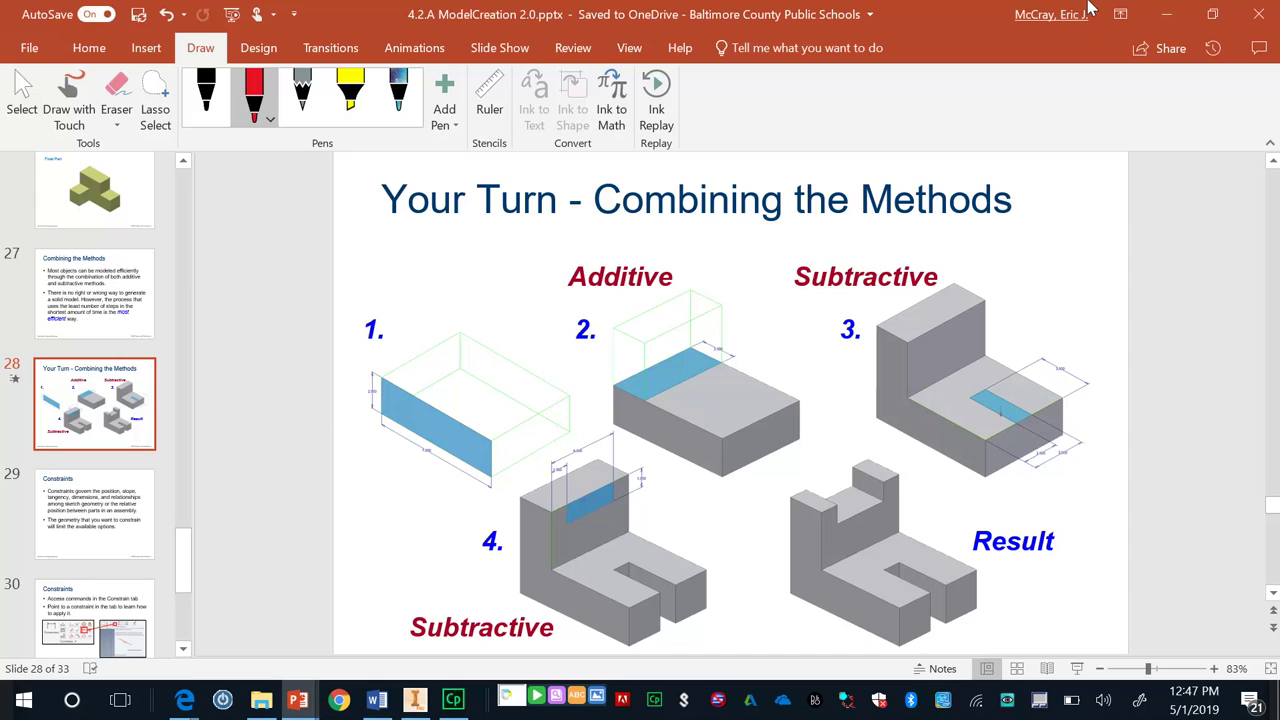
pyautogui.click(1166, 14)
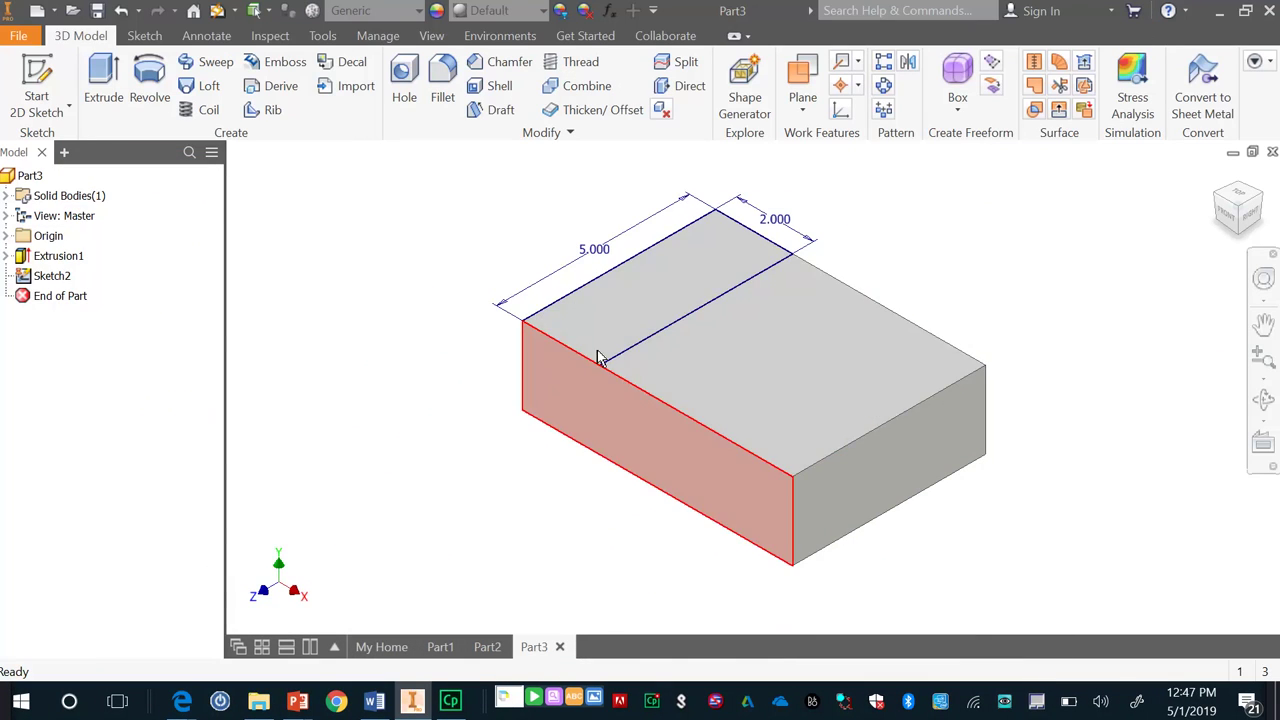
pyautogui.click(104, 88)
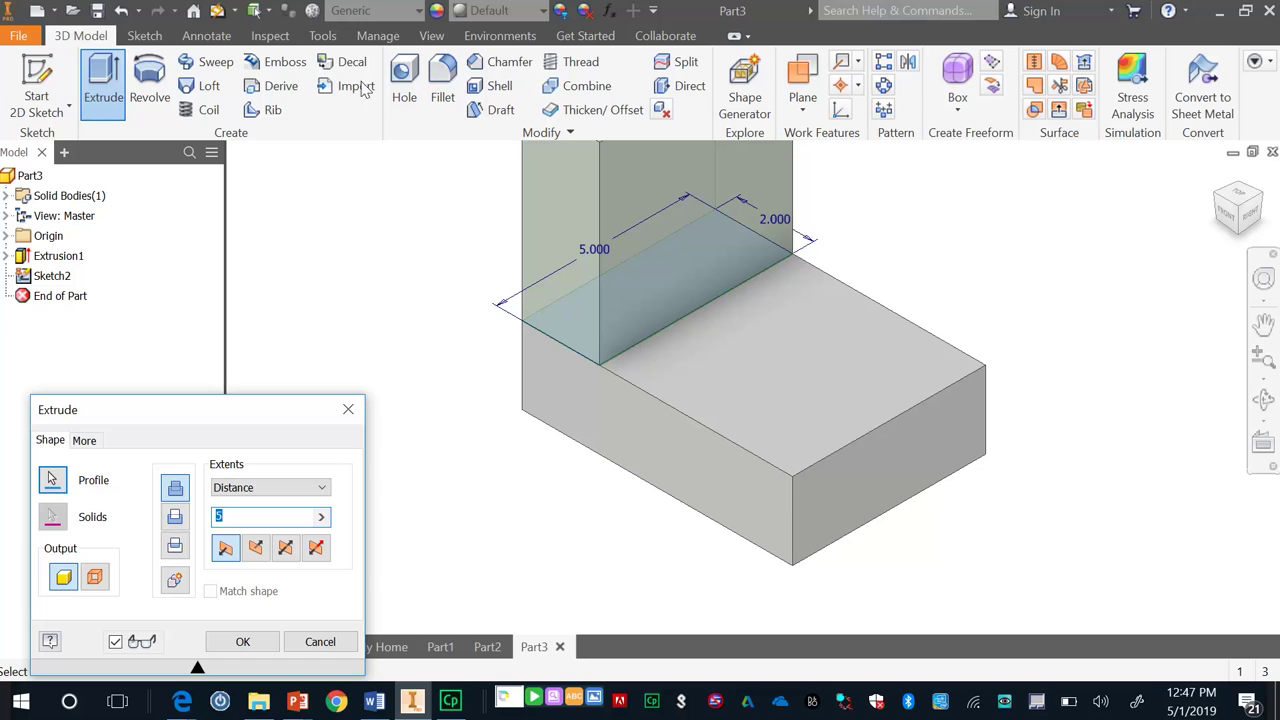
pyautogui.press('Return')
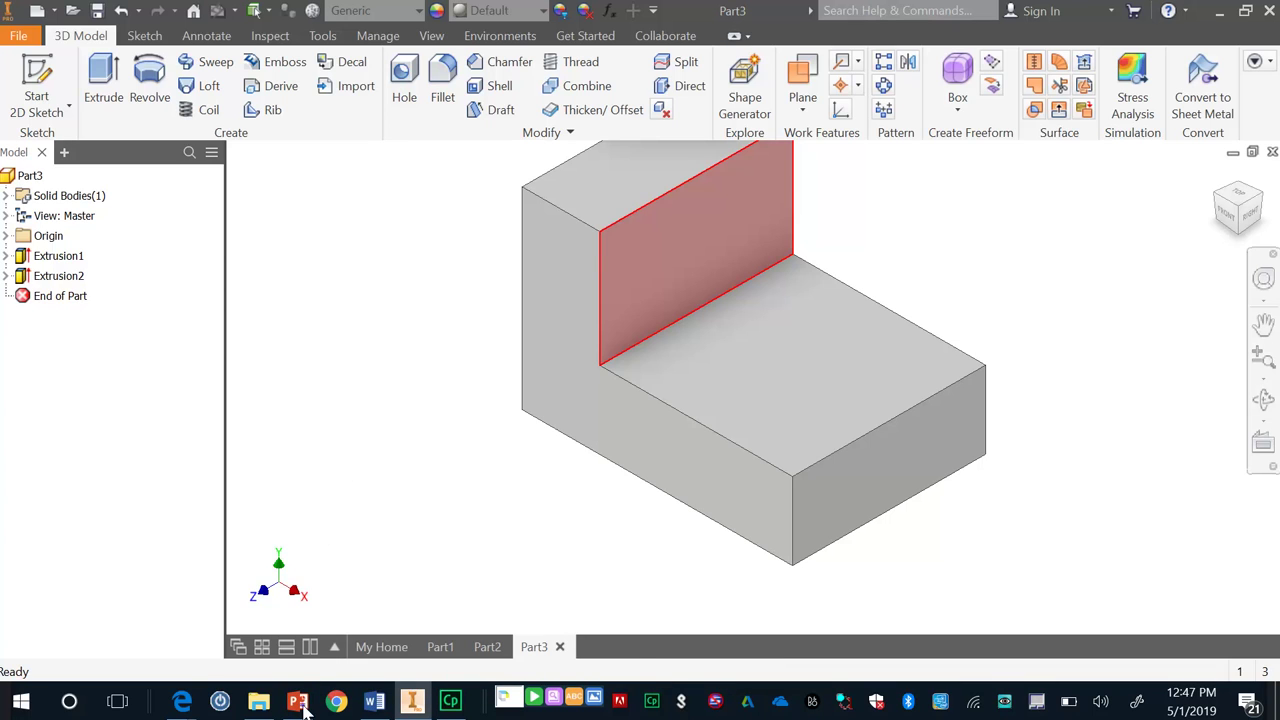
# Recheck the Combining the Methods slide in PowerPoint, and start a sketch on the base's lower top face in Inventor, seen from the top.
pyautogui.moveTo(300, 705)
pyautogui.click(336, 648)
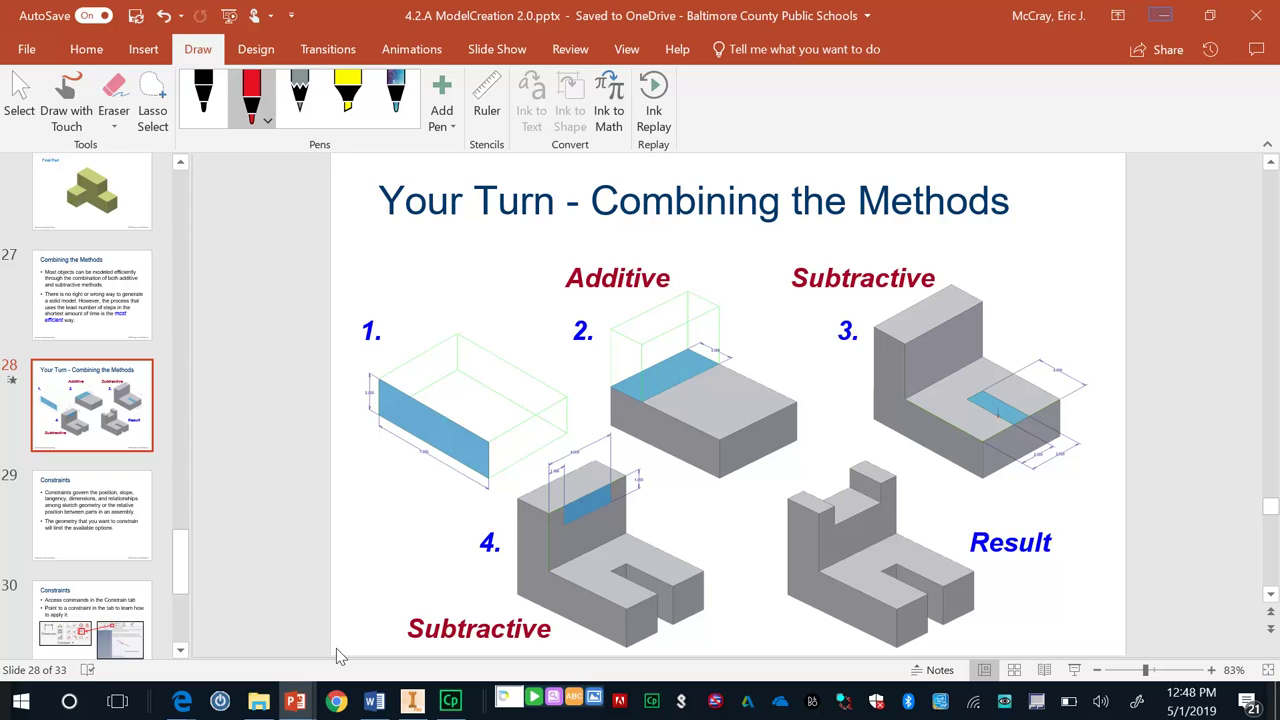
pyautogui.click(1163, 22)
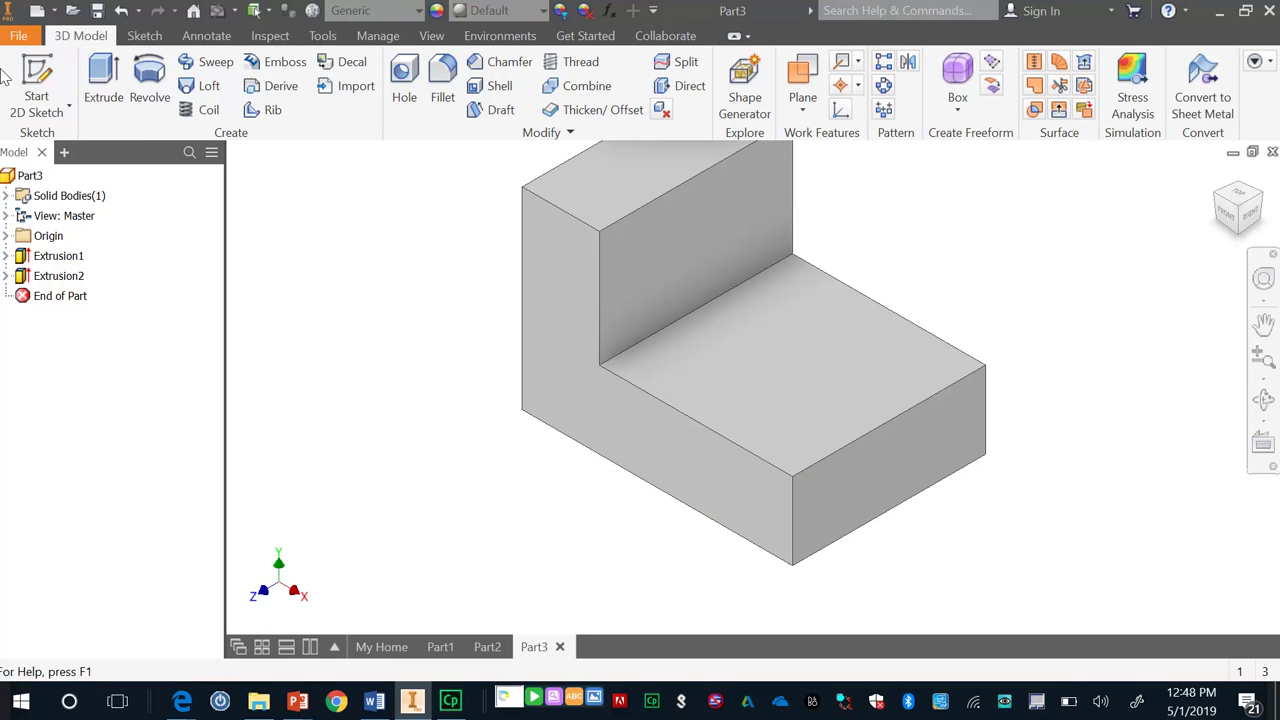
pyautogui.click(37, 92)
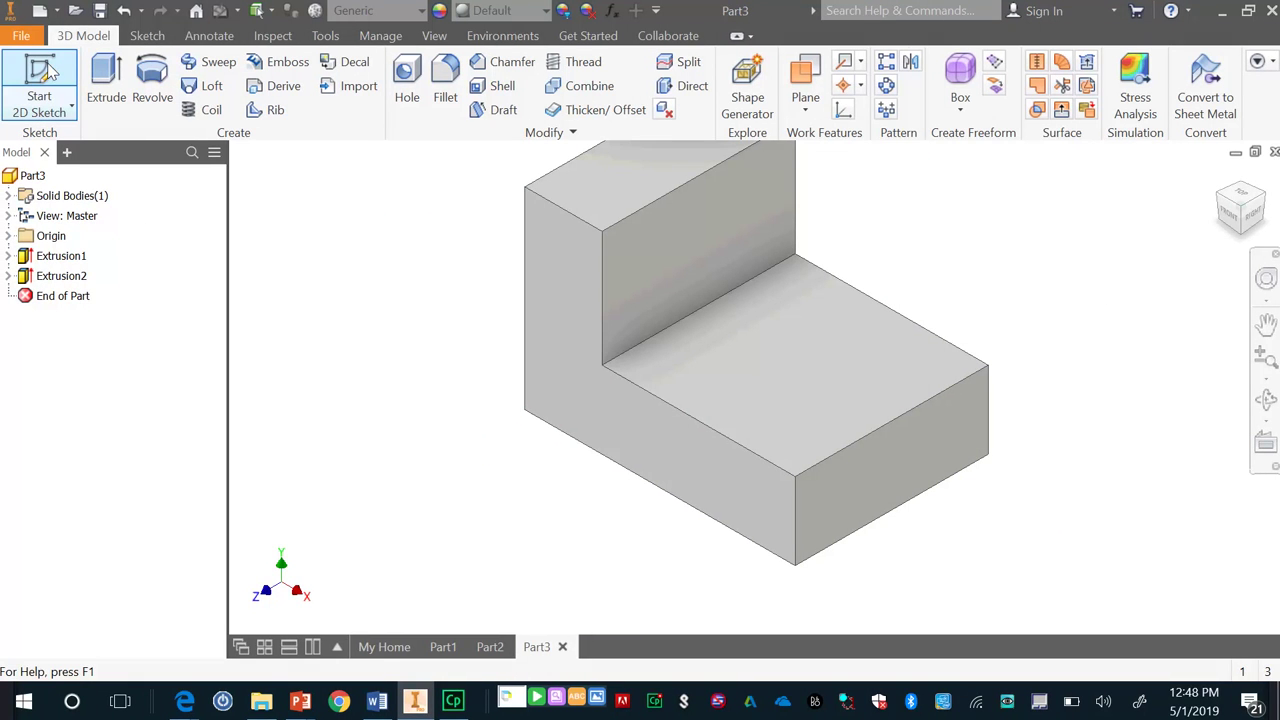
pyautogui.click(818, 405)
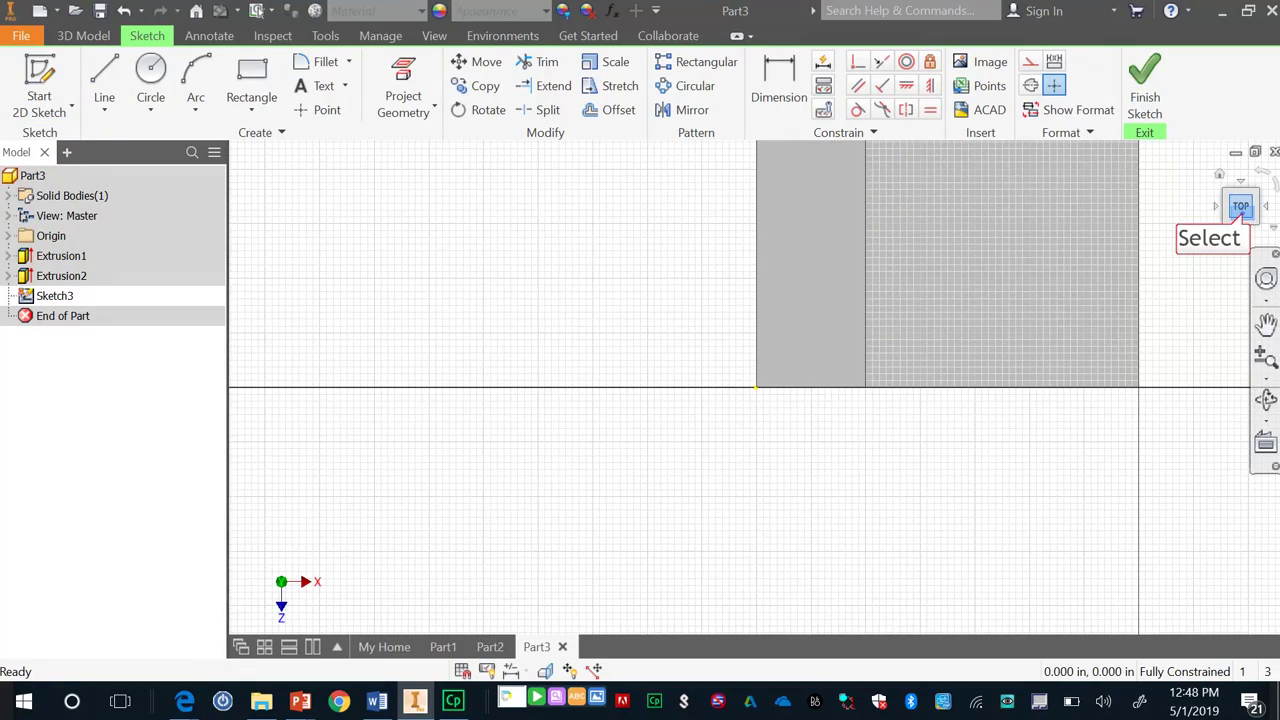
pyautogui.click(1240, 213)
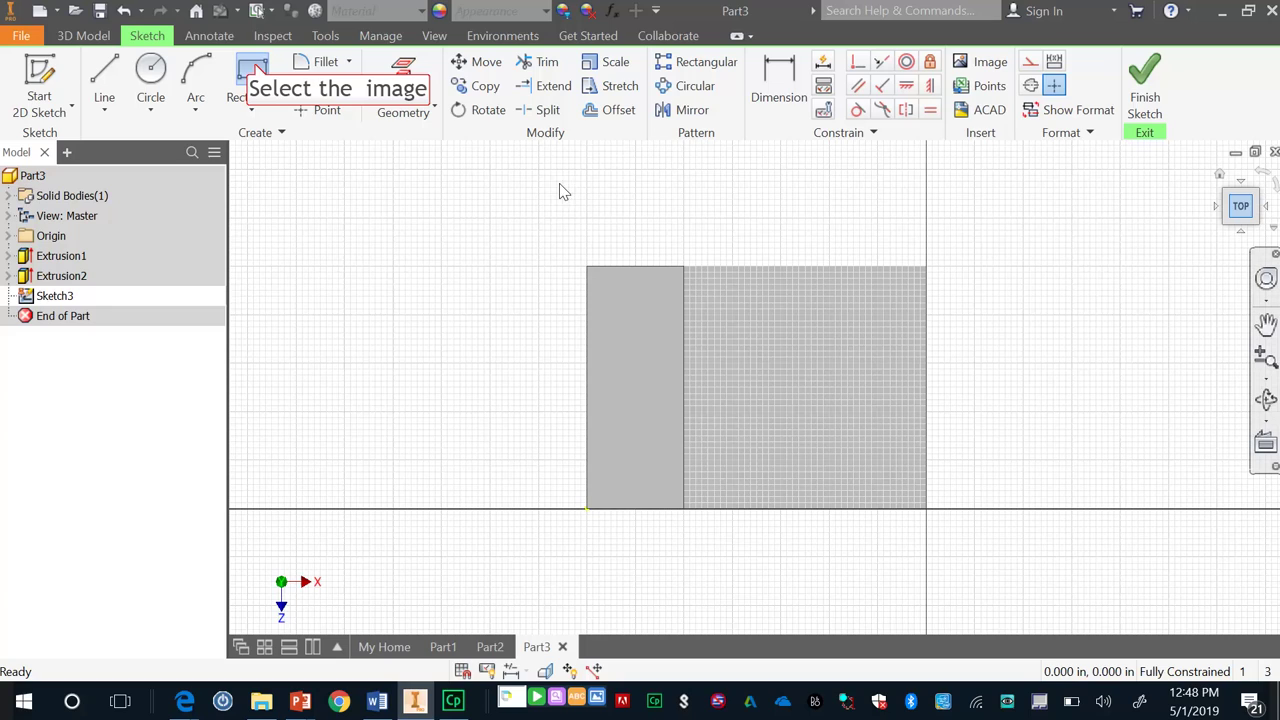
# Draw a rectangle about 3.33 in long running inward from the base's outer edge, opposite the raised block.
pyautogui.click(258, 72)
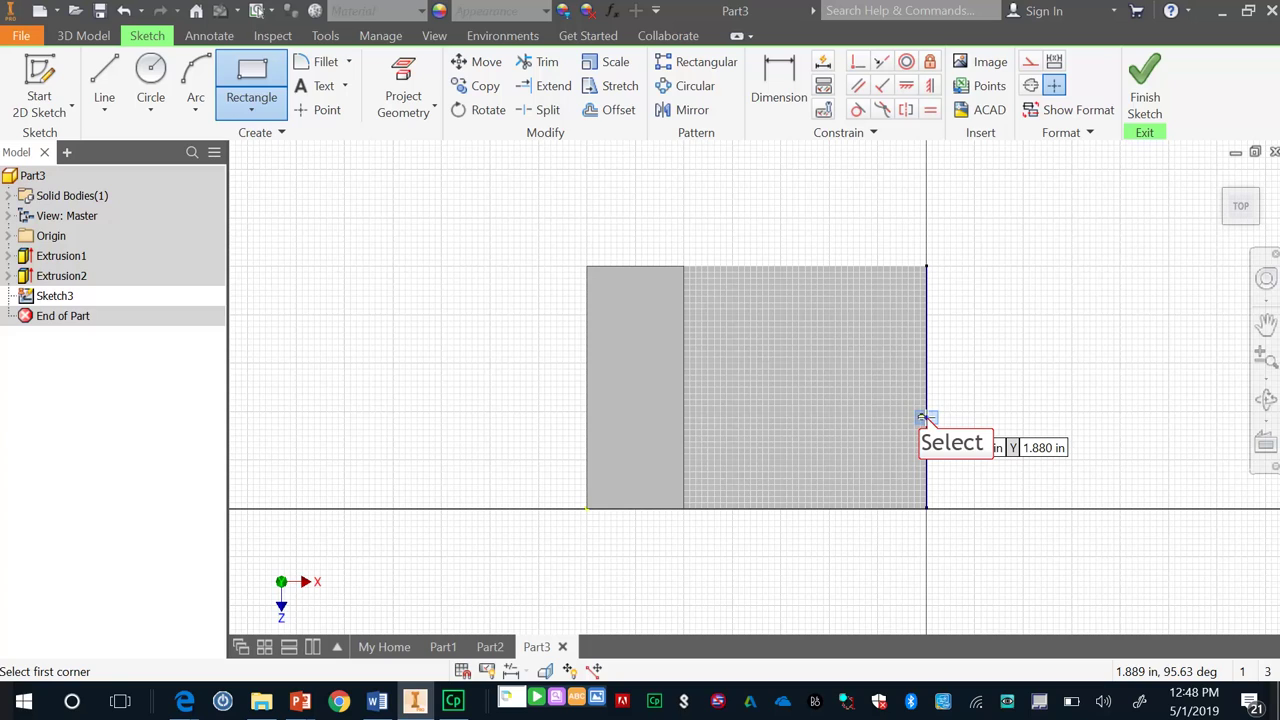
pyautogui.click(923, 416)
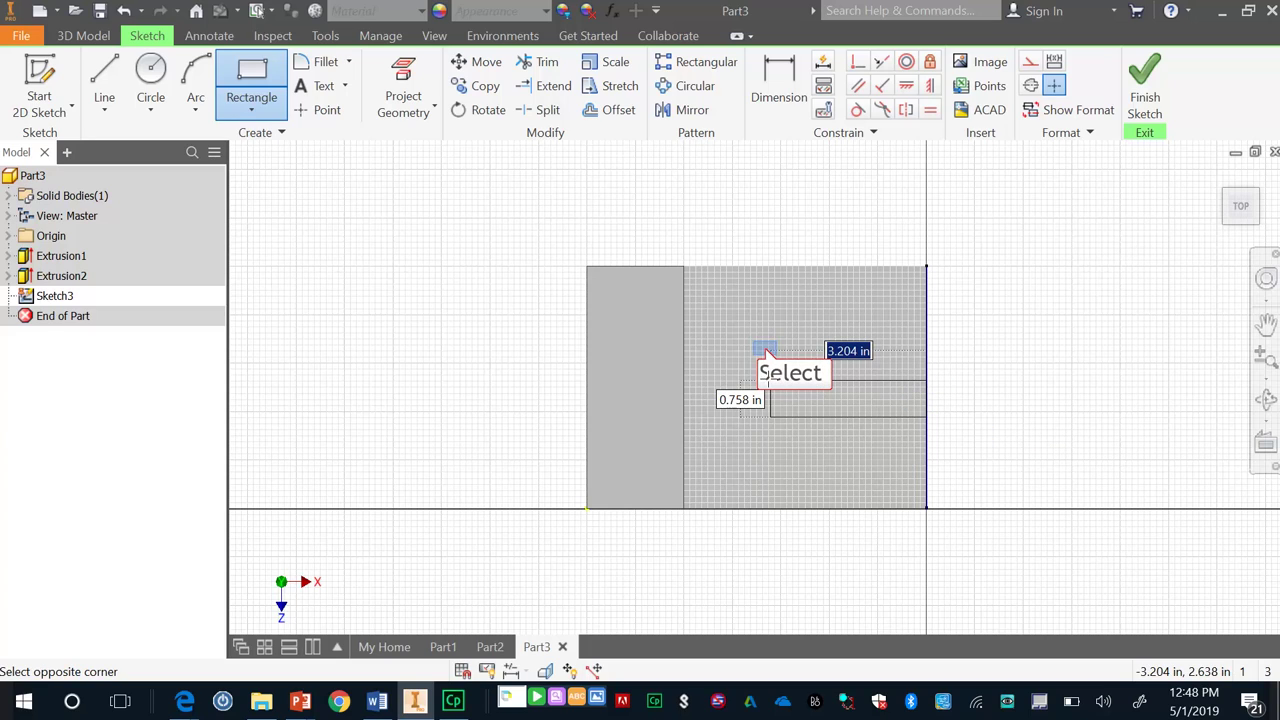
pyautogui.click(764, 348)
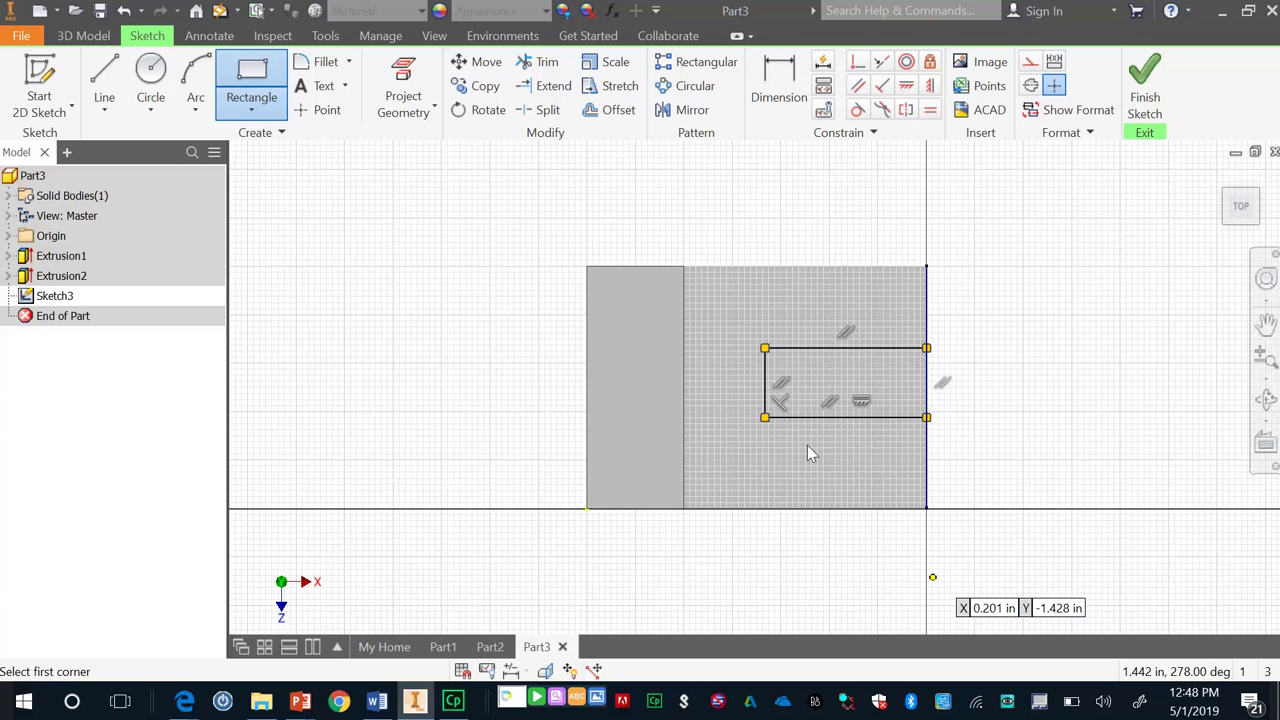
# Dimension the distance from the slot rectangle's lower edge to the base's front edge as 2 in.
pyautogui.click(770, 80)
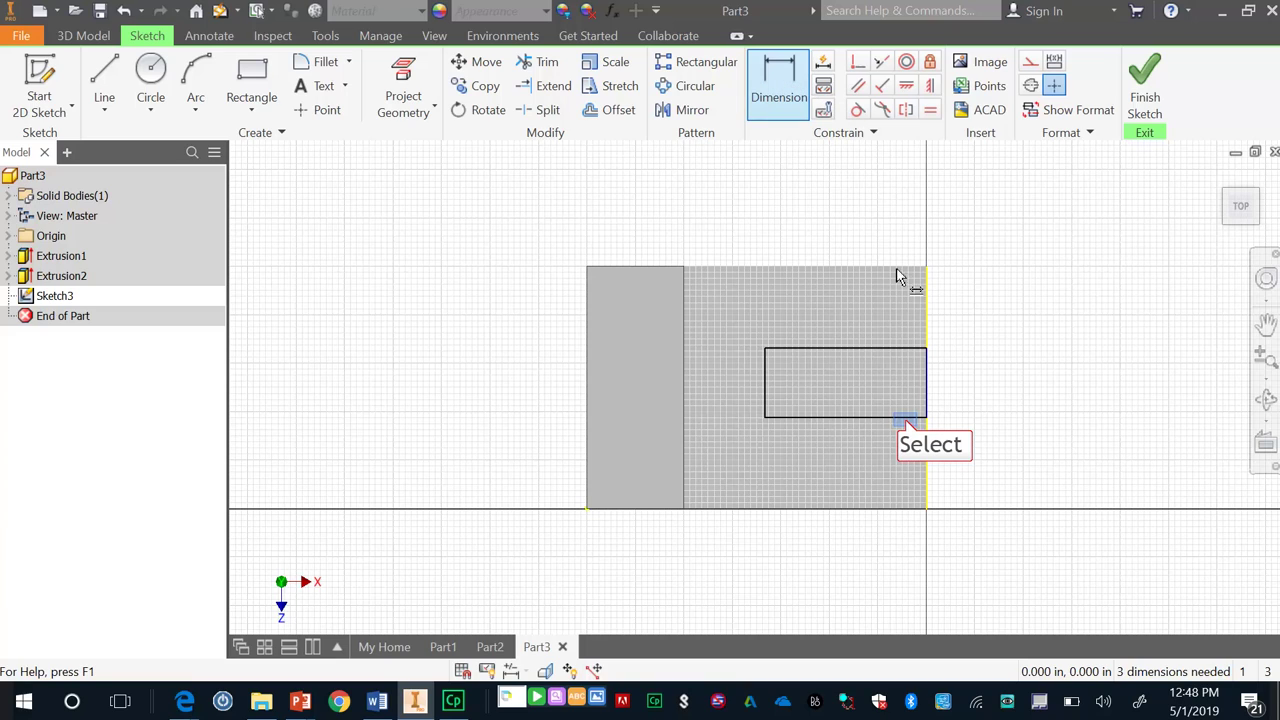
pyautogui.click(906, 417)
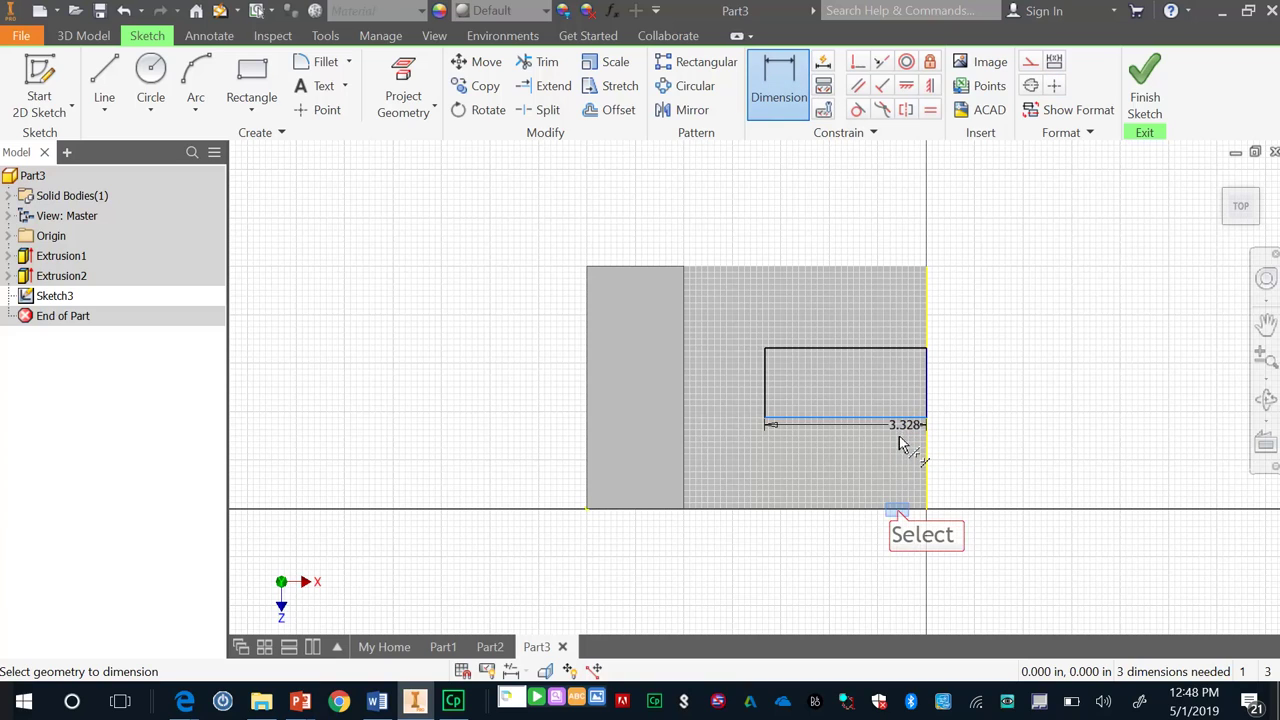
pyautogui.click(898, 511)
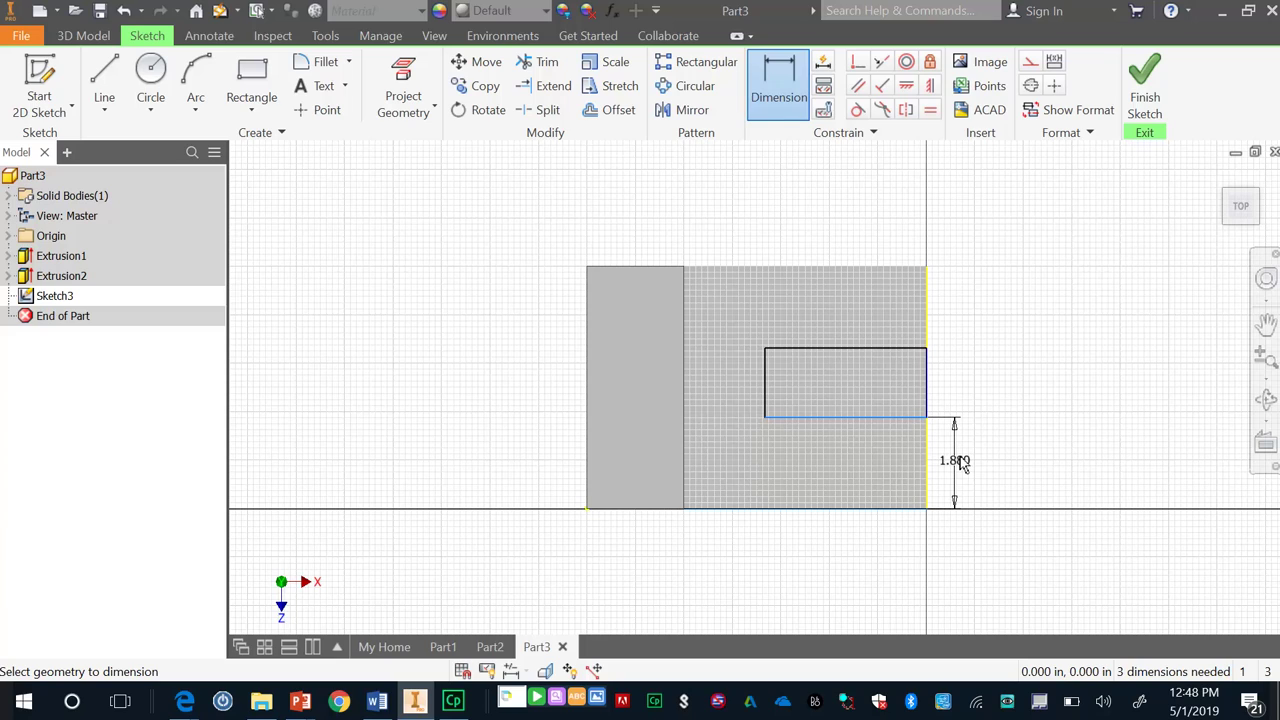
pyautogui.click(961, 461)
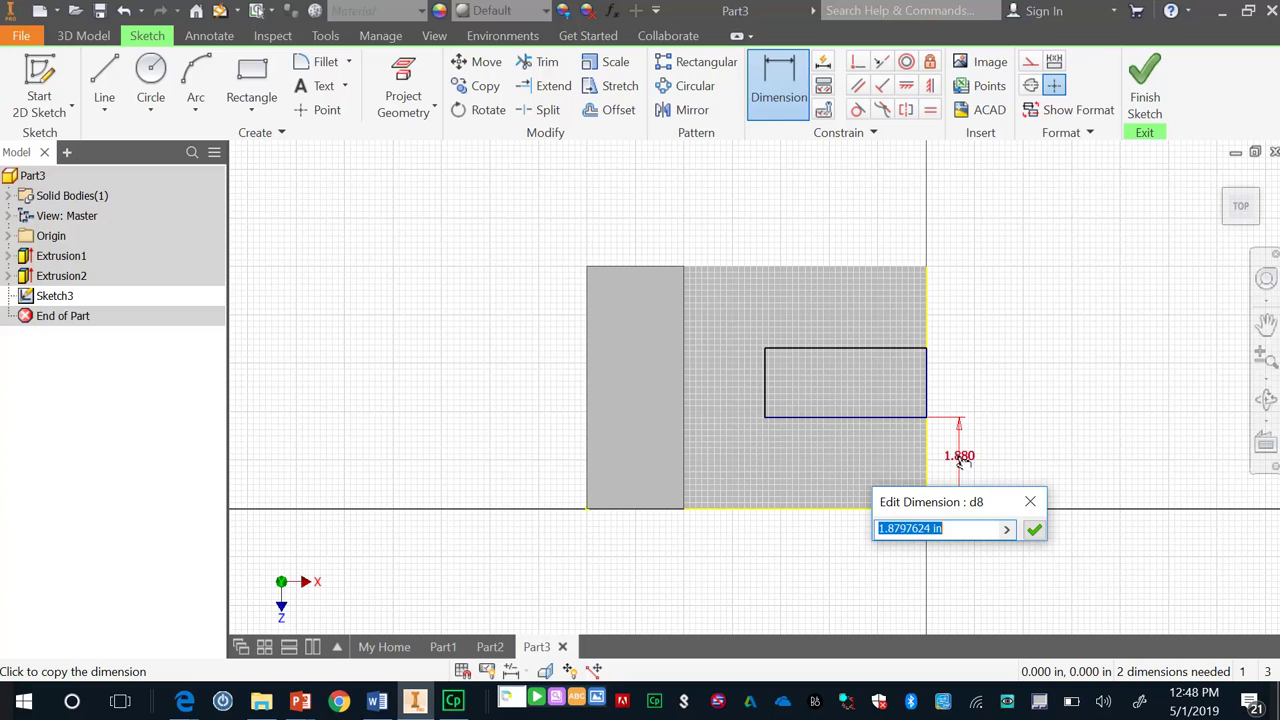
pyautogui.write('2')
pyautogui.press('Return')
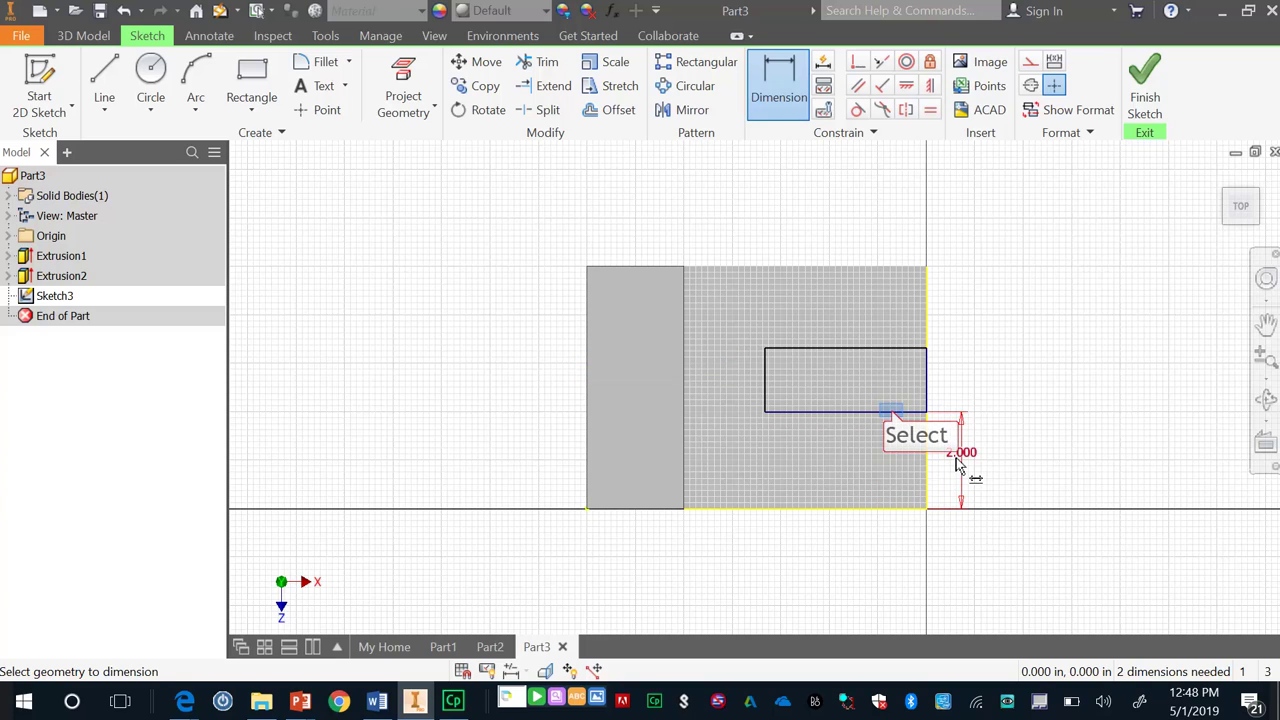
# Dimension the slot rectangle's width between its two long edges as 1 in.
pyautogui.click(891, 409)
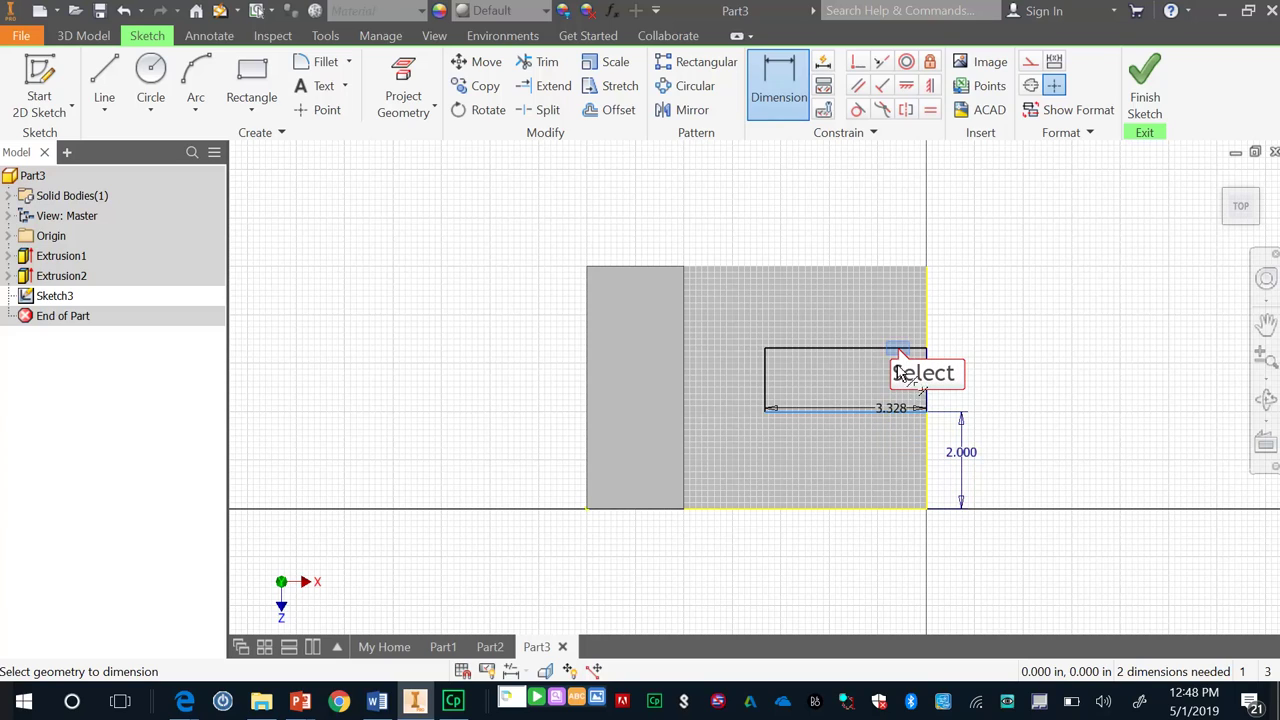
pyautogui.click(900, 350)
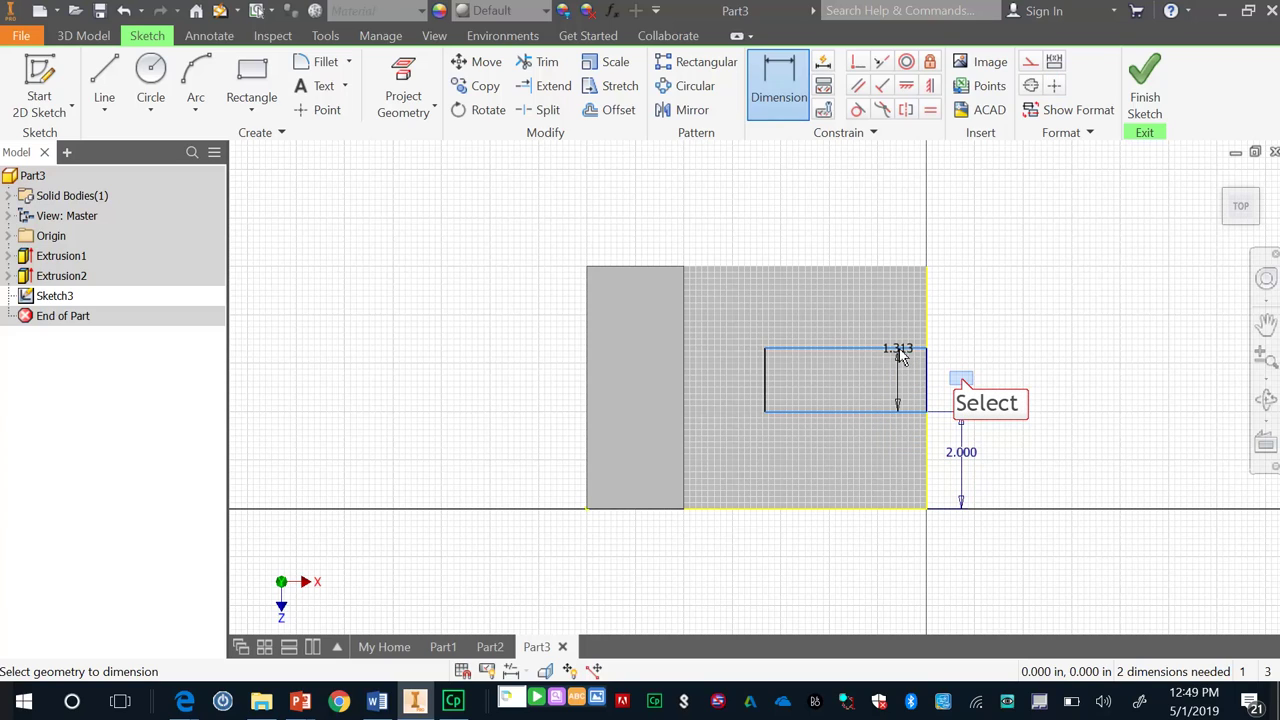
pyautogui.click(962, 381)
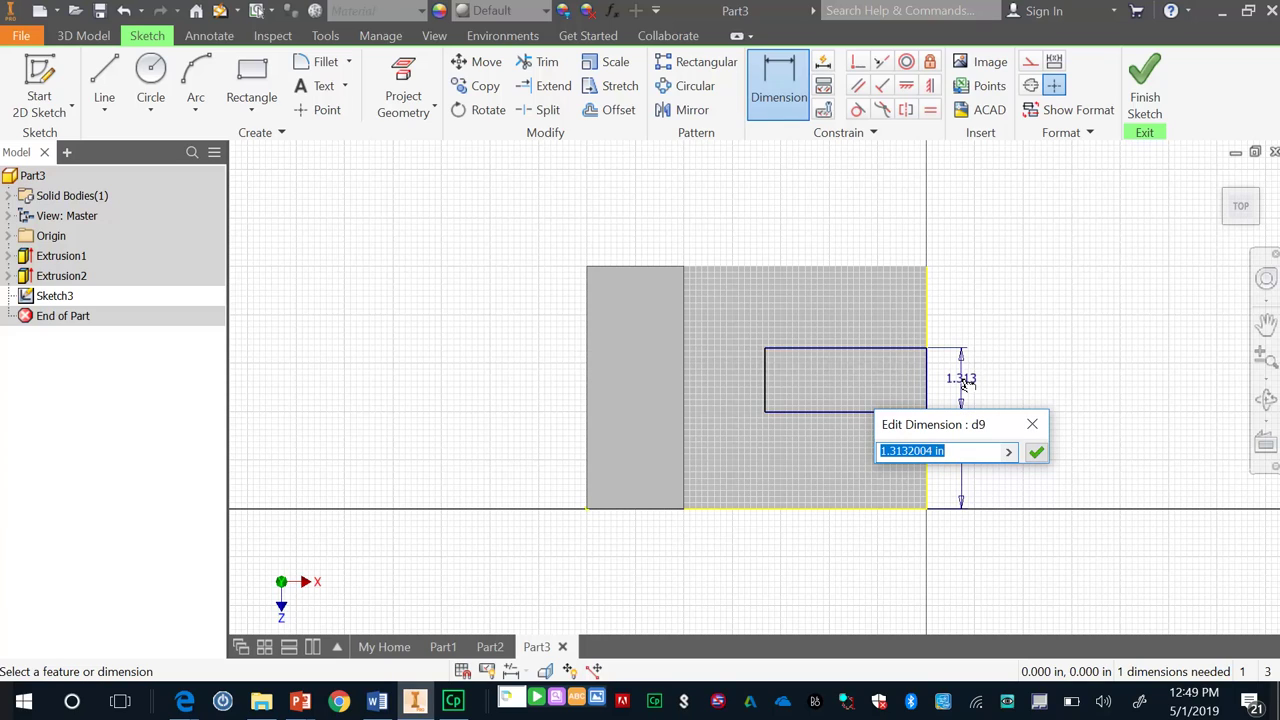
pyautogui.write('1')
pyautogui.press('Return')
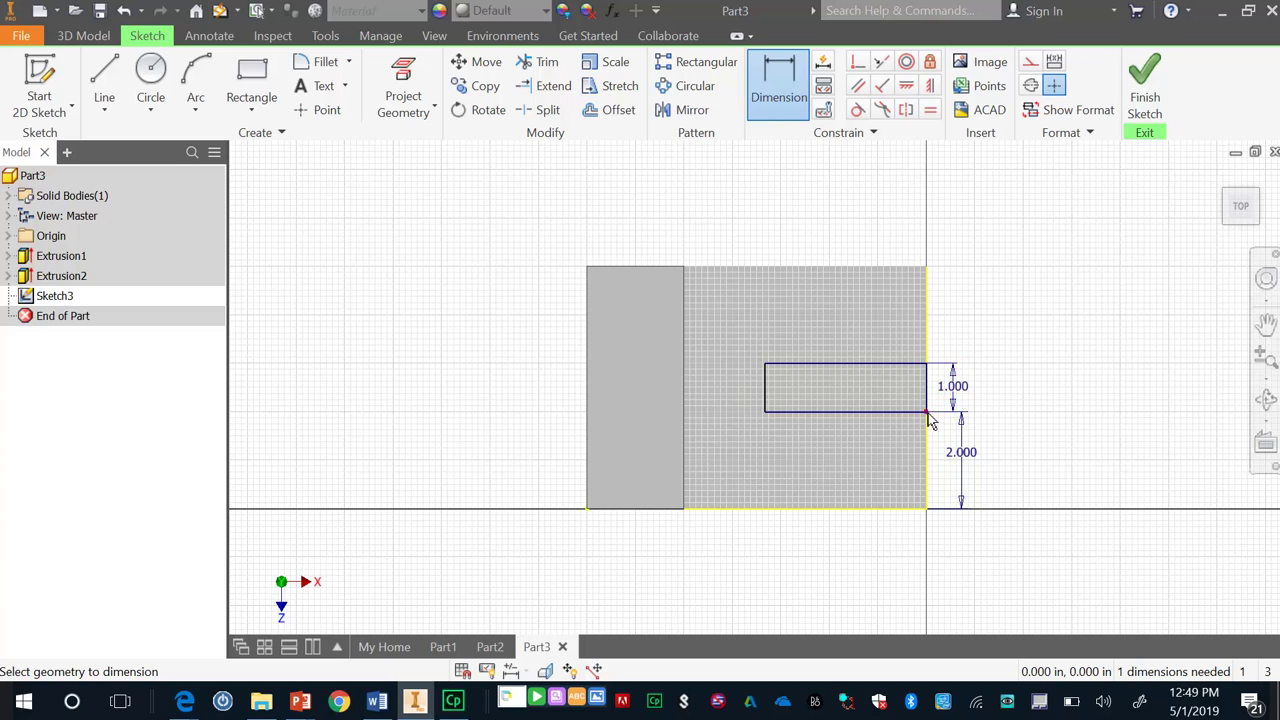
# Try to apply a vertical constraint to the base's outer edge at the slot rectangle's open end.
pyautogui.click(927, 412)
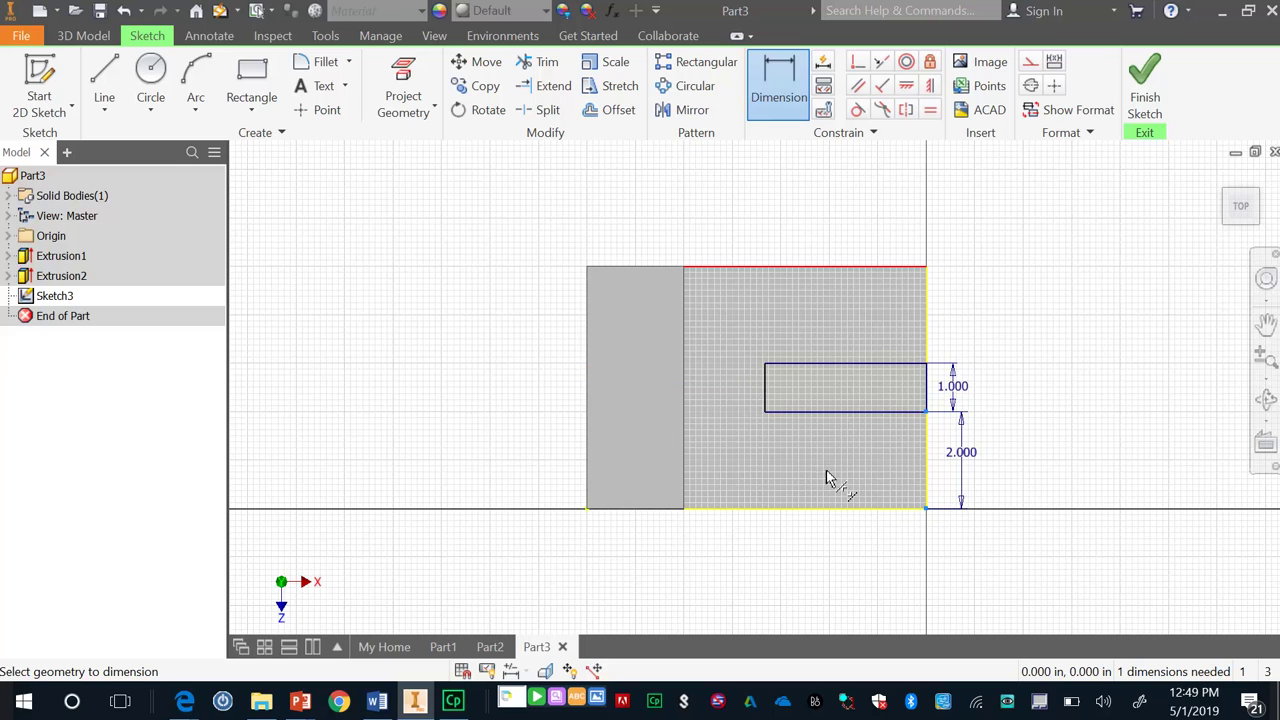
pyautogui.press('Escape')
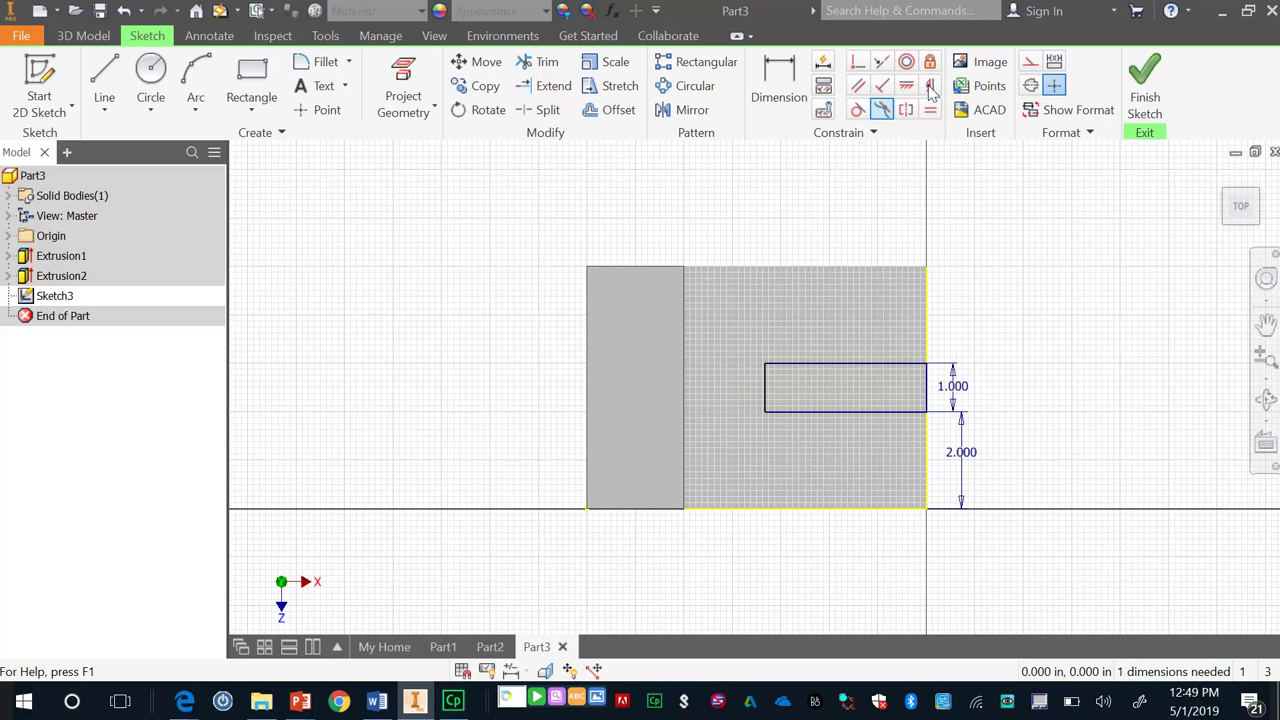
pyautogui.click(930, 87)
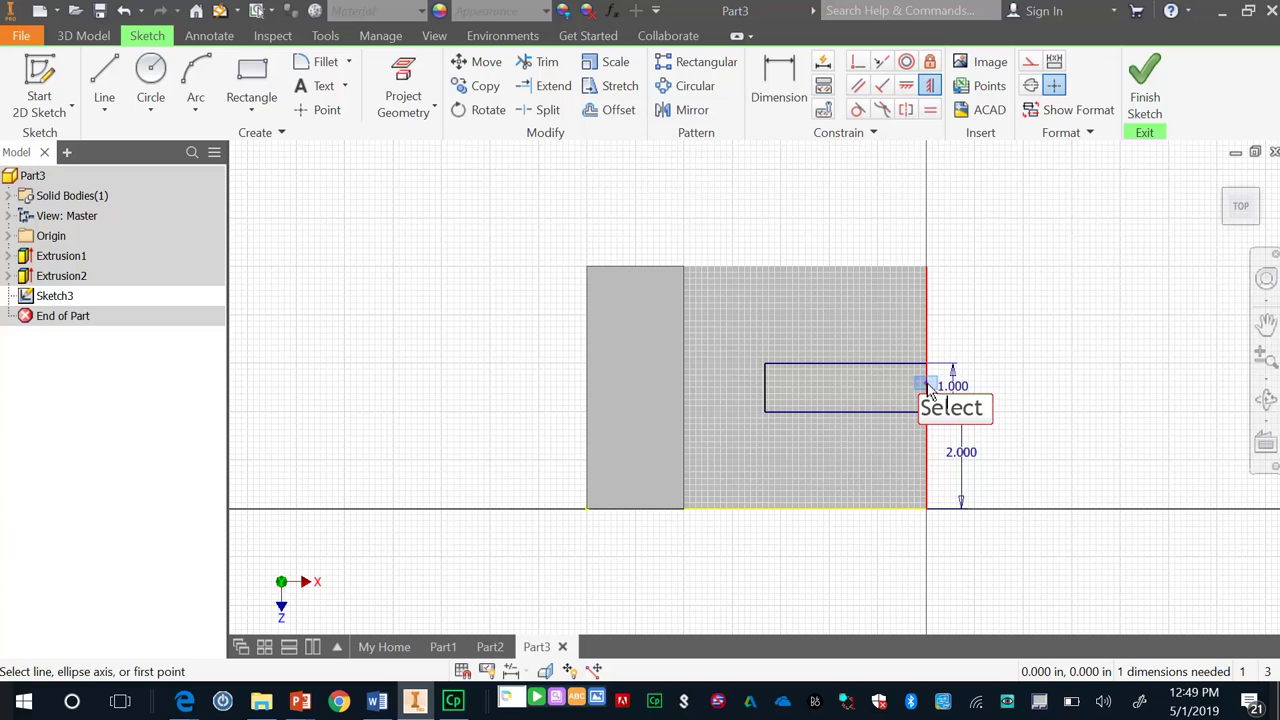
pyautogui.click(927, 386)
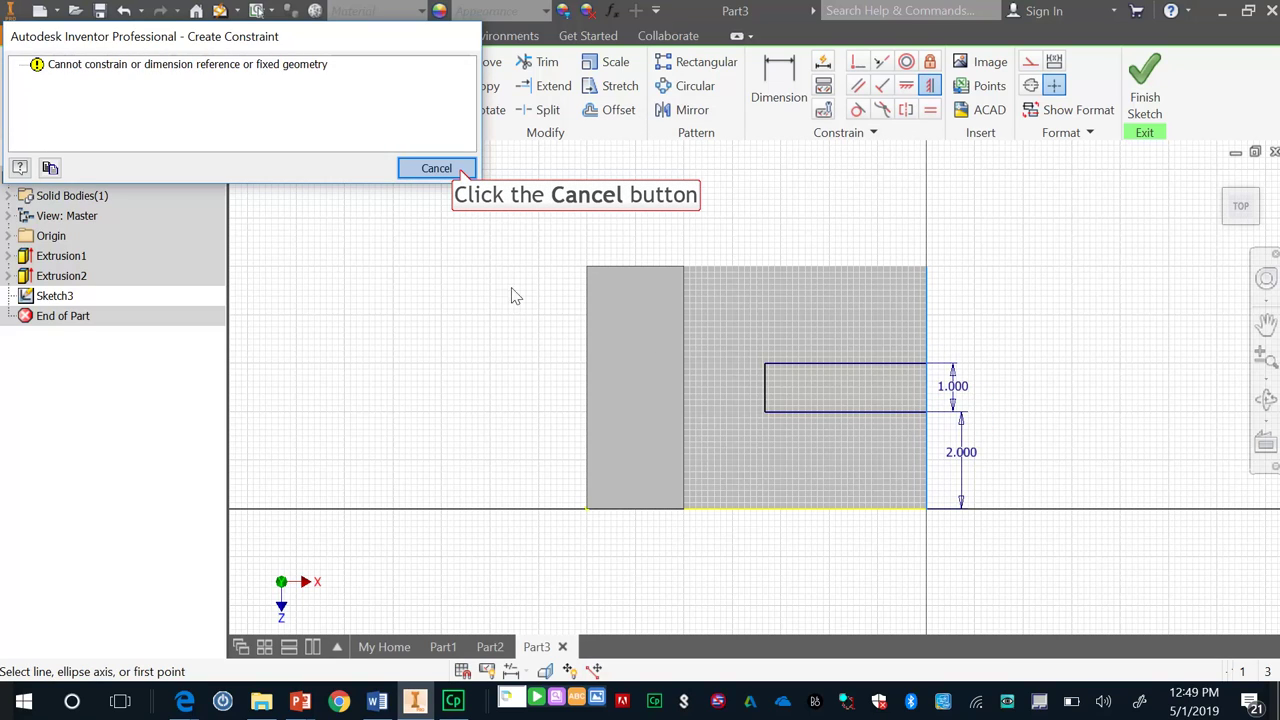
pyautogui.click(436, 168)
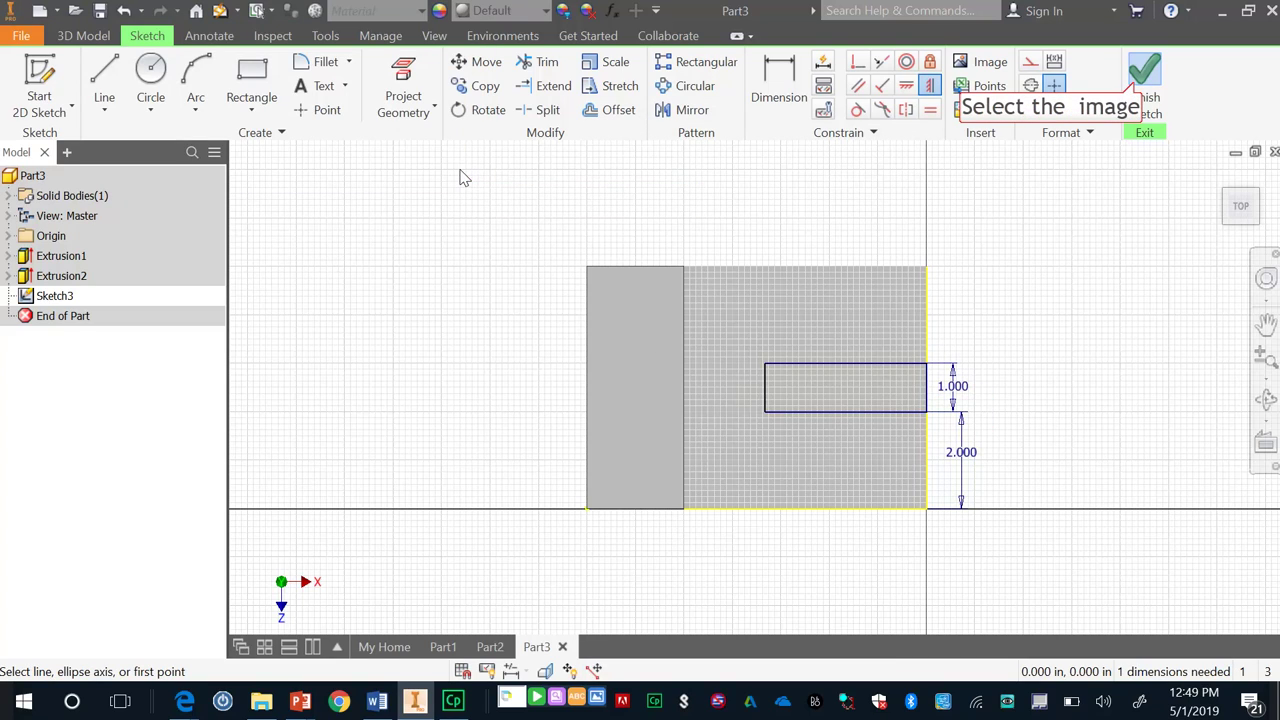
# Finish the sketch and extrude the slot rectangle as a 3 in cut down through the base.
pyautogui.click(1144, 80)
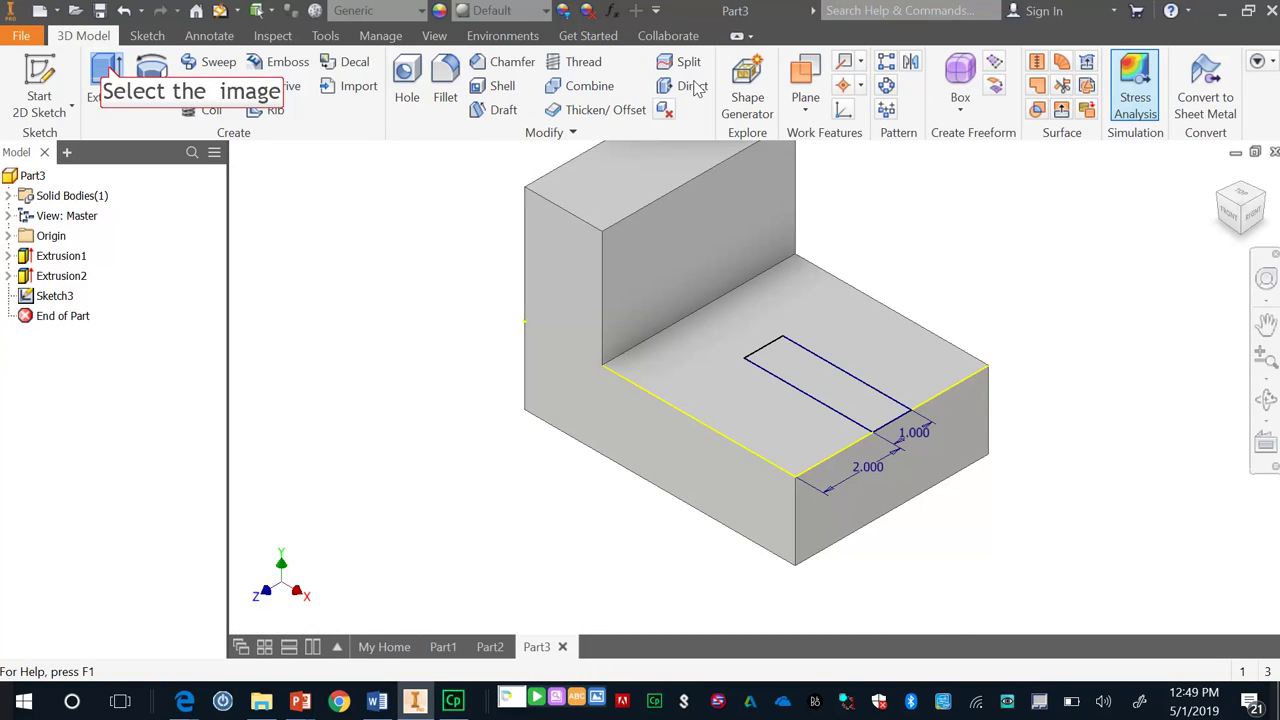
pyautogui.click(110, 76)
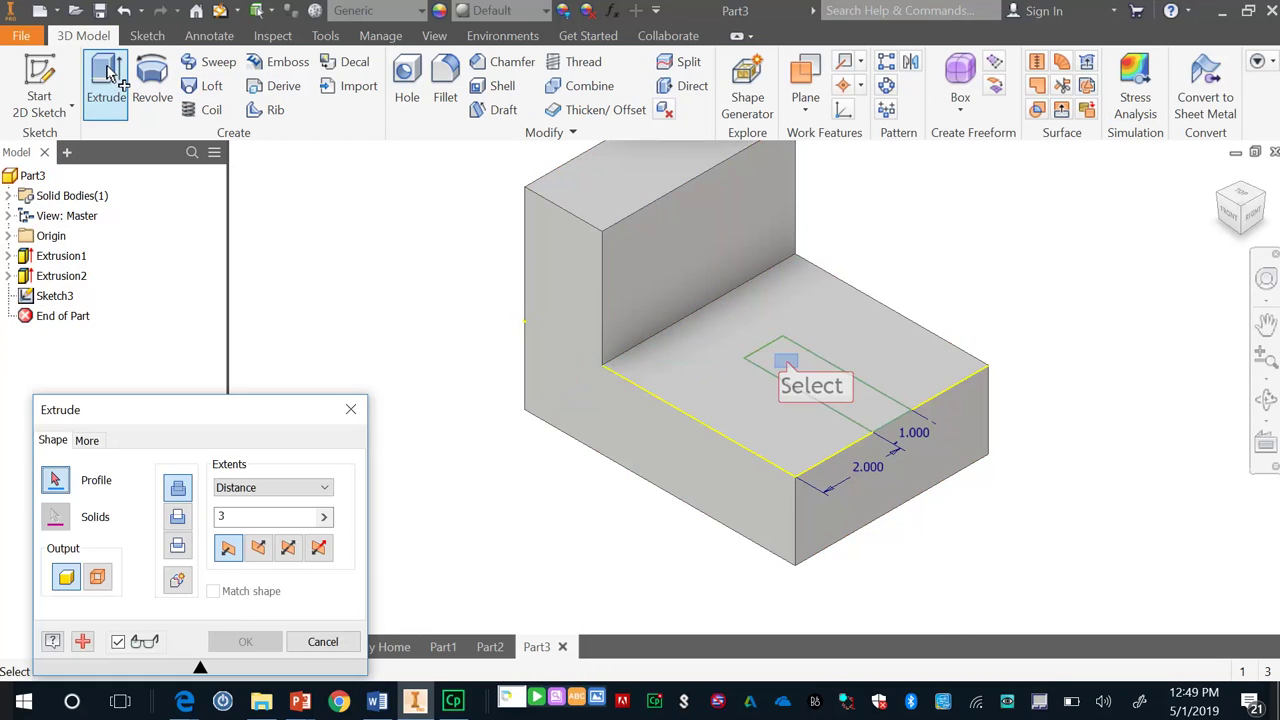
pyautogui.click(786, 360)
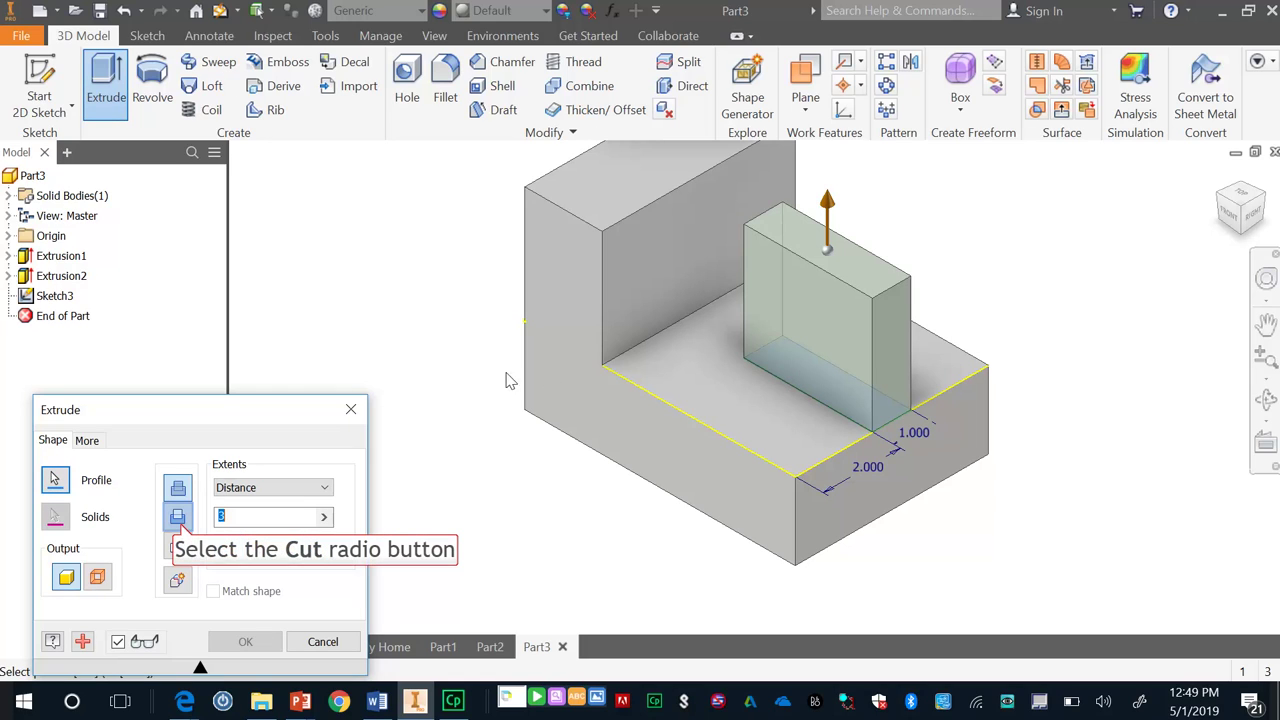
pyautogui.click(180, 518)
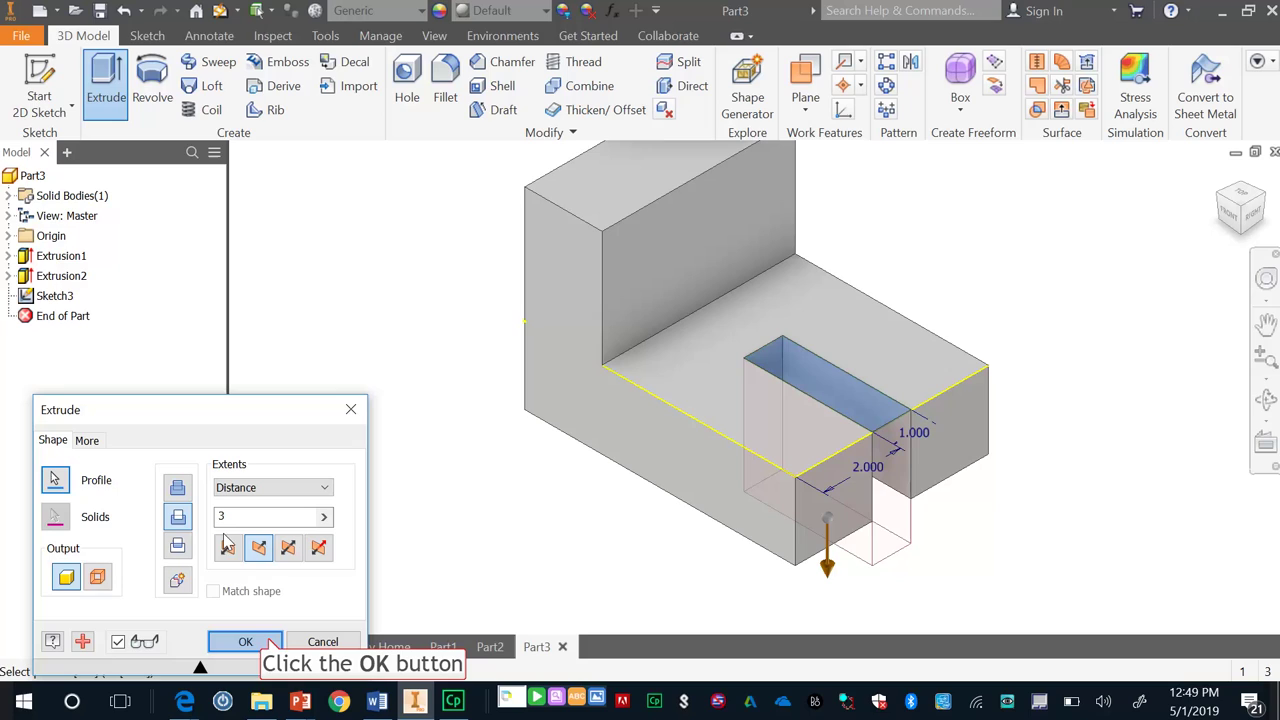
pyautogui.click(270, 644)
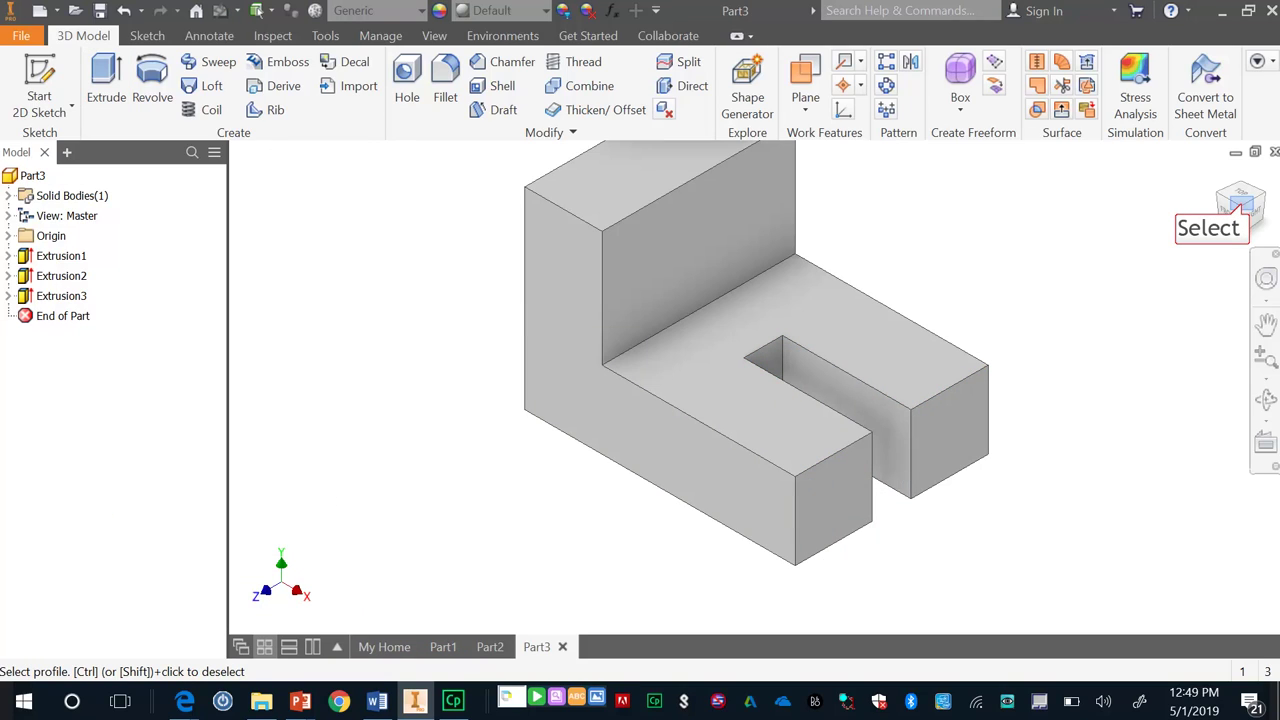
# Recheck the Combining the Methods slide in PowerPoint, and start a sketch on the raised block's inner vertical face in Inventor.
pyautogui.click(1242, 207)
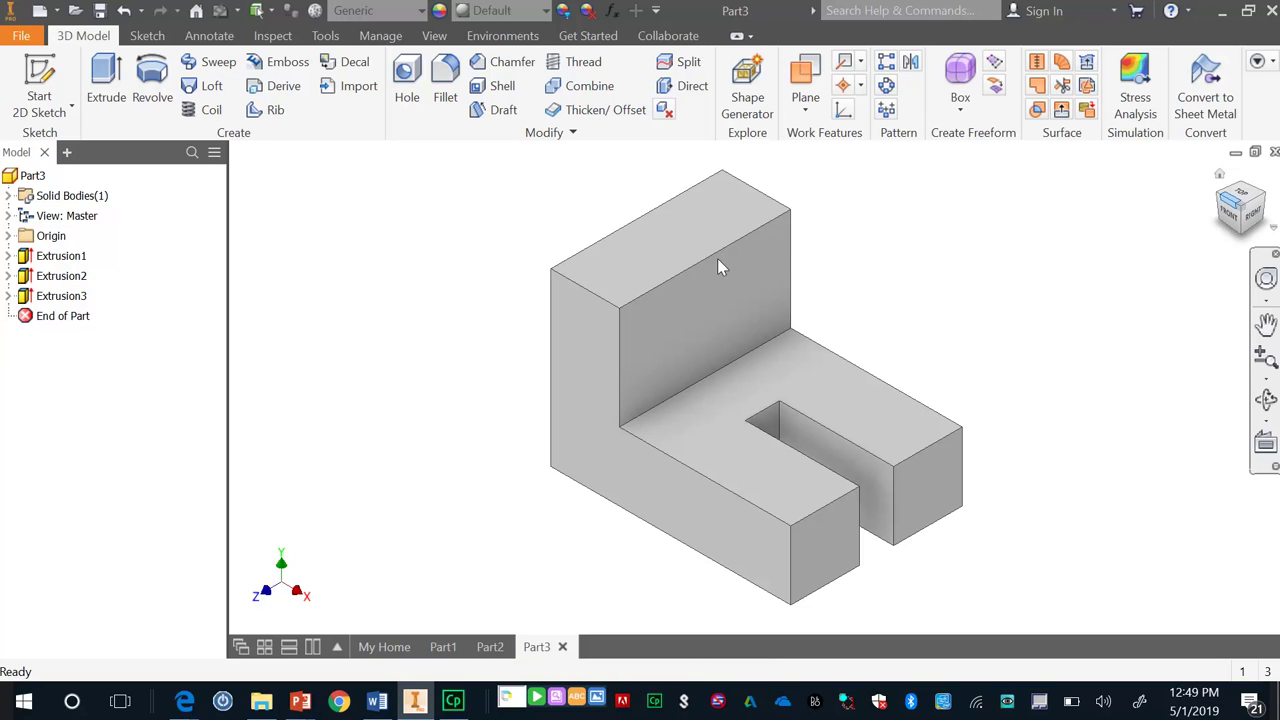
pyautogui.moveTo(300, 705)
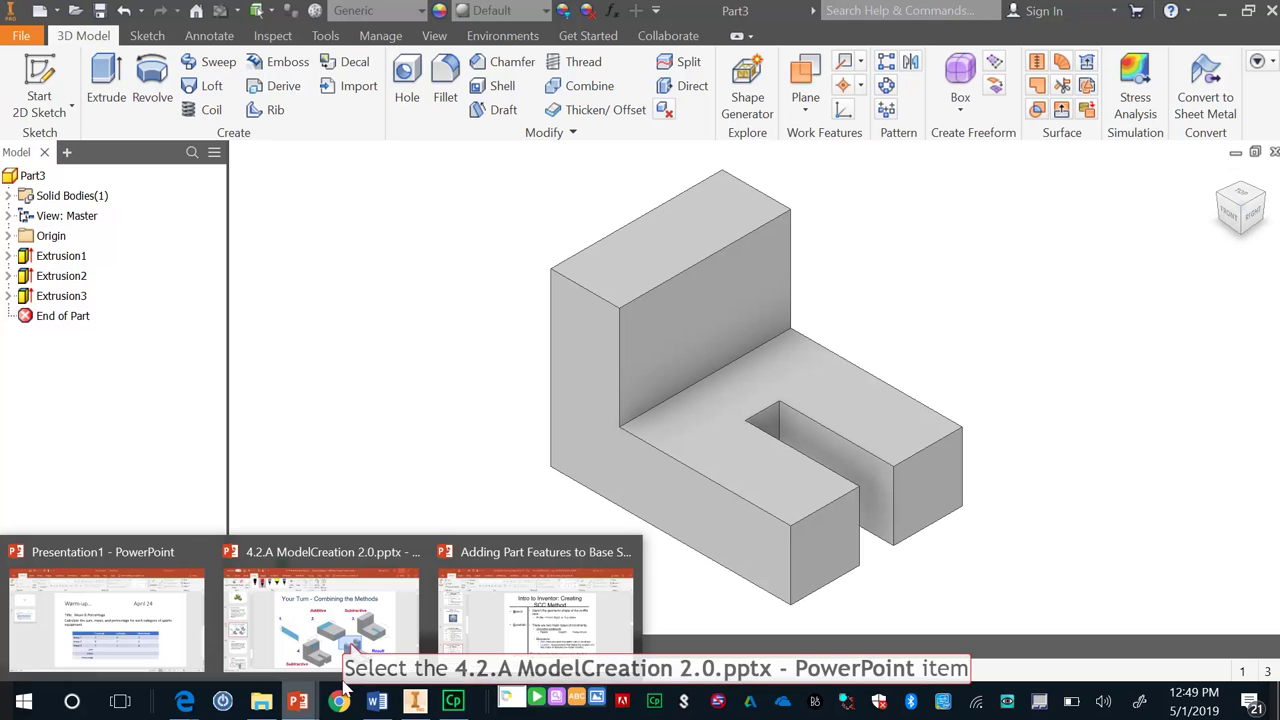
pyautogui.click(350, 643)
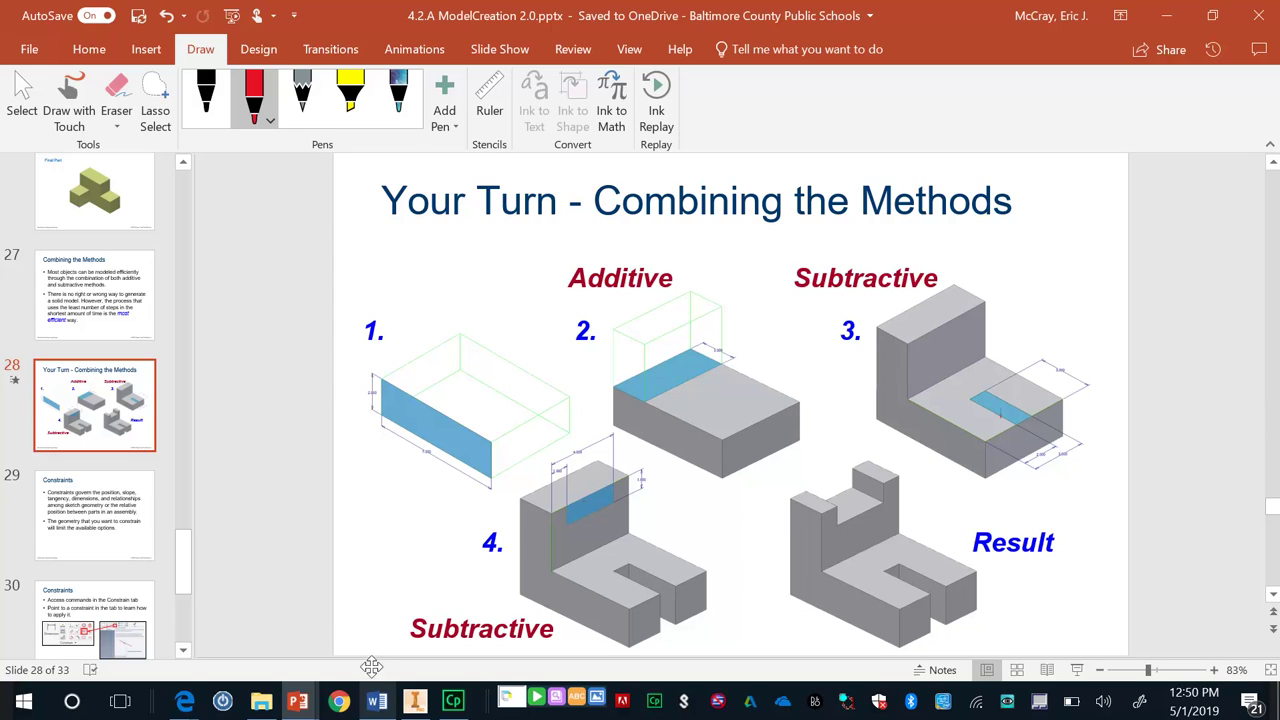
pyautogui.click(414, 700)
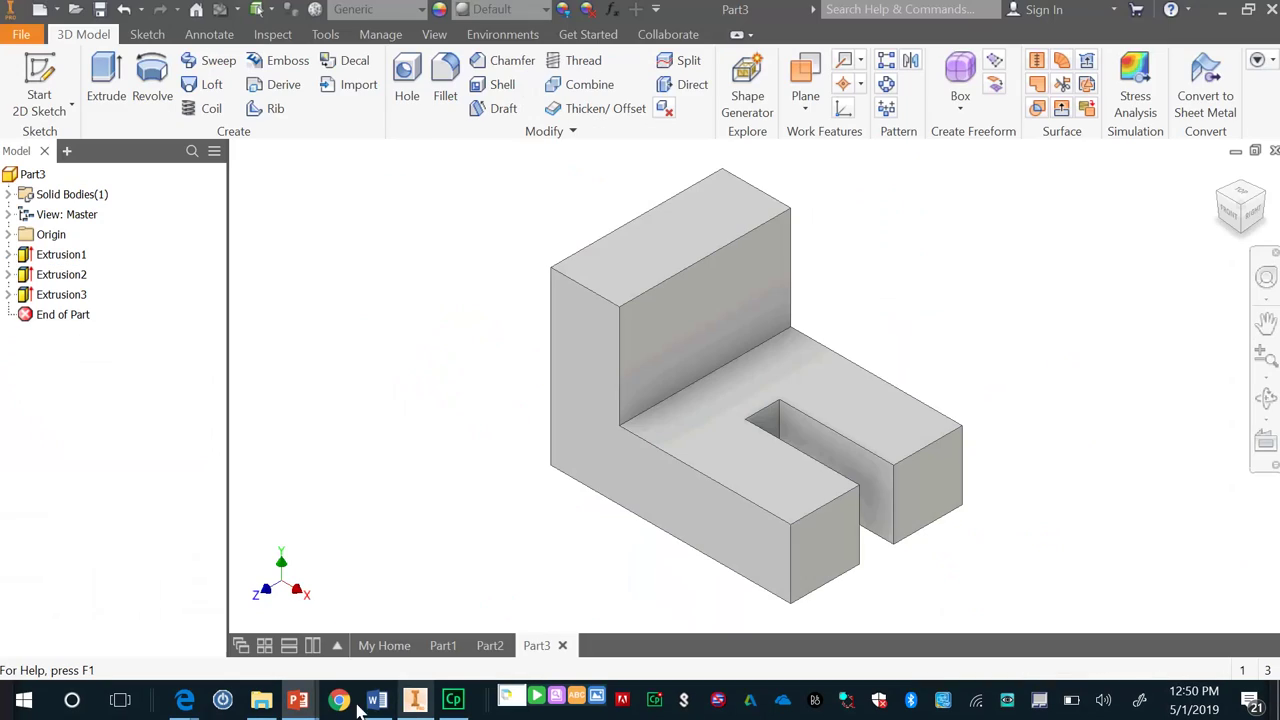
pyautogui.click(42, 72)
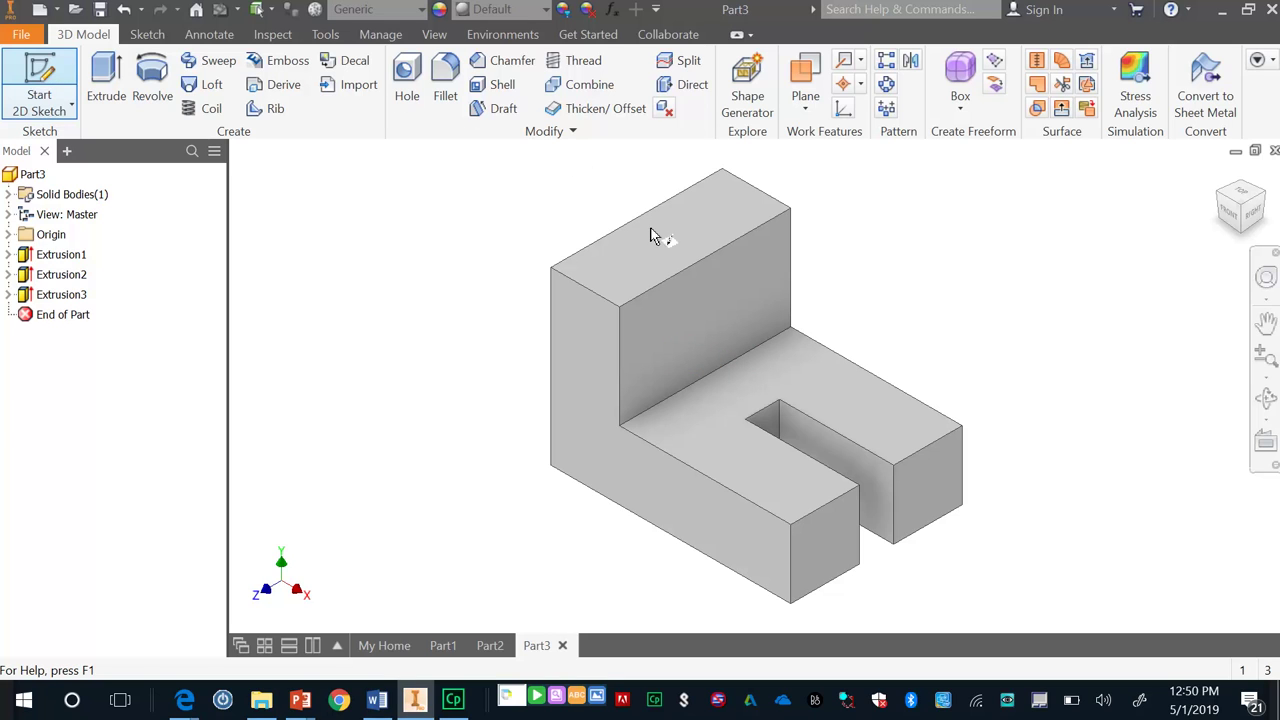
pyautogui.click(682, 334)
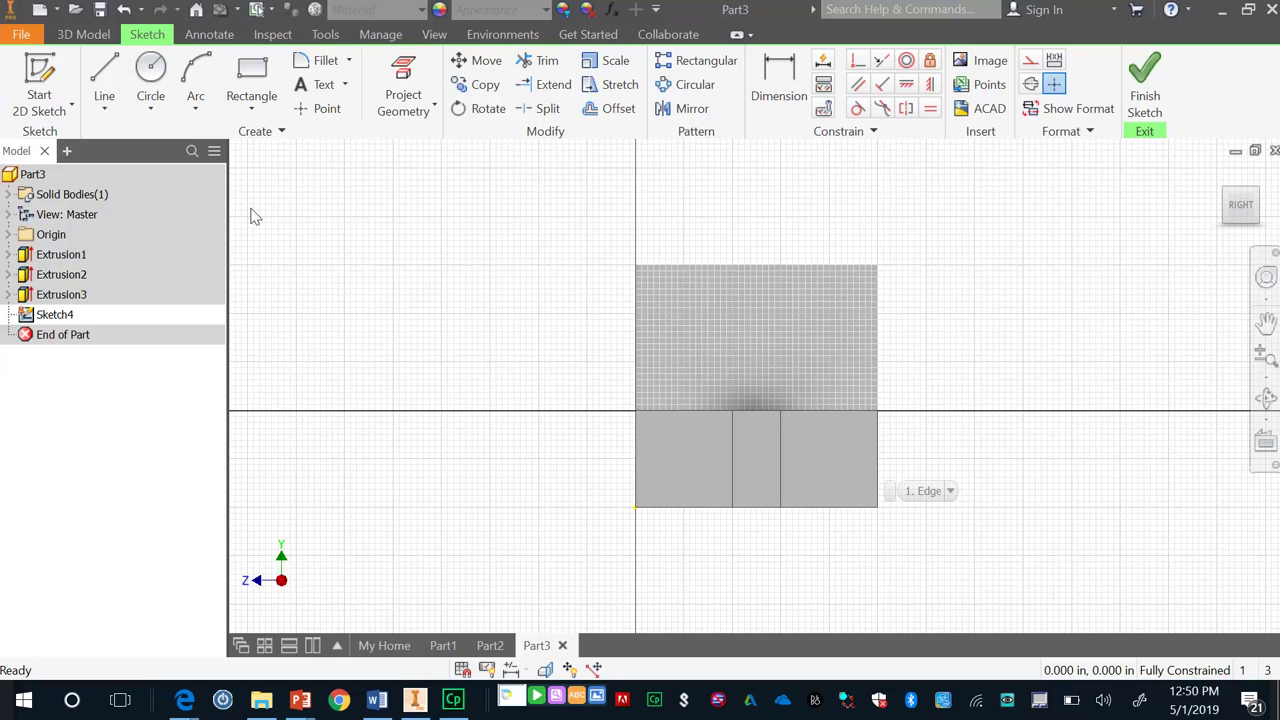
# Draw a rectangle about 2.8 in wide and 0.6 in high just below the upper edge of the raised block's inner face.
pyautogui.click(250, 85)
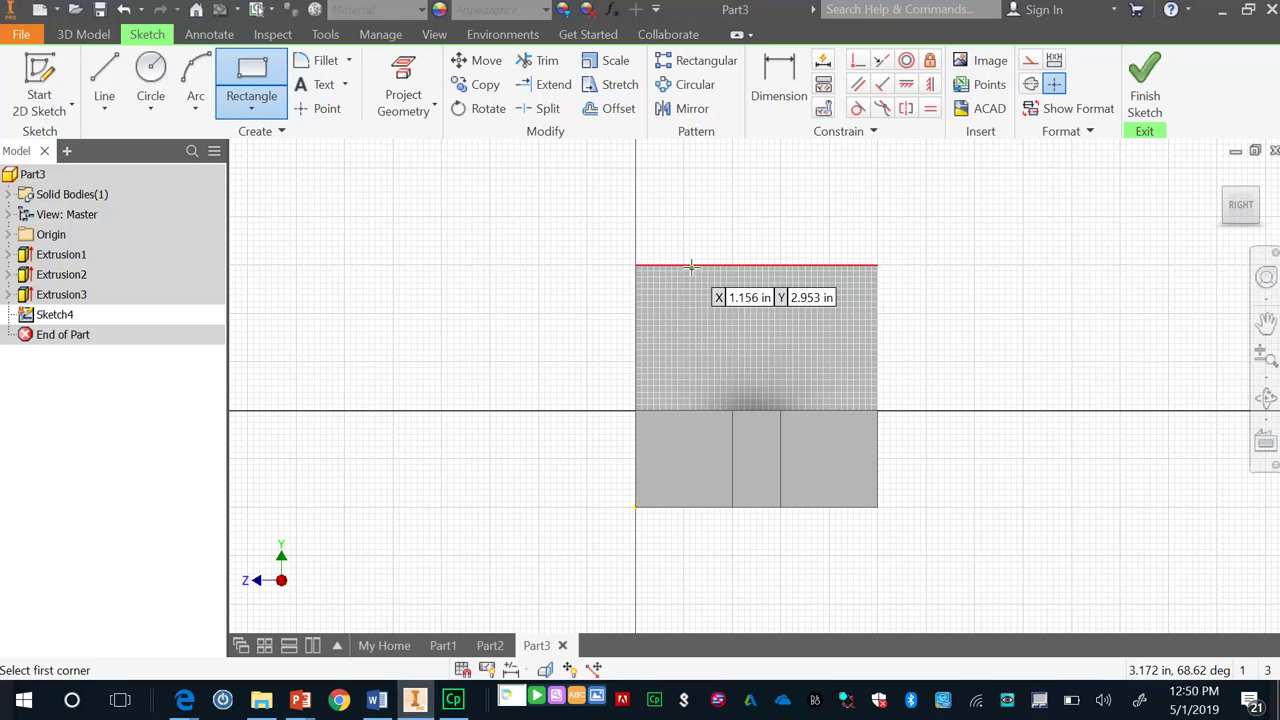
pyautogui.click(690, 266)
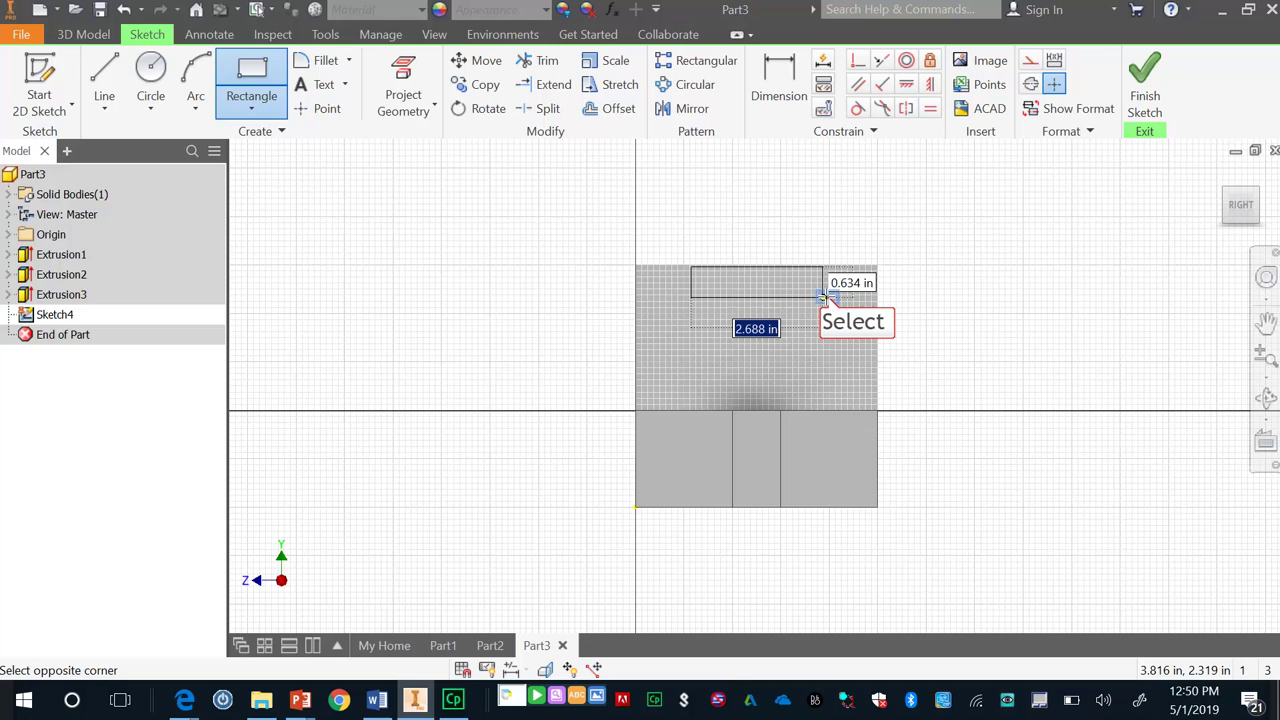
pyautogui.click(827, 296)
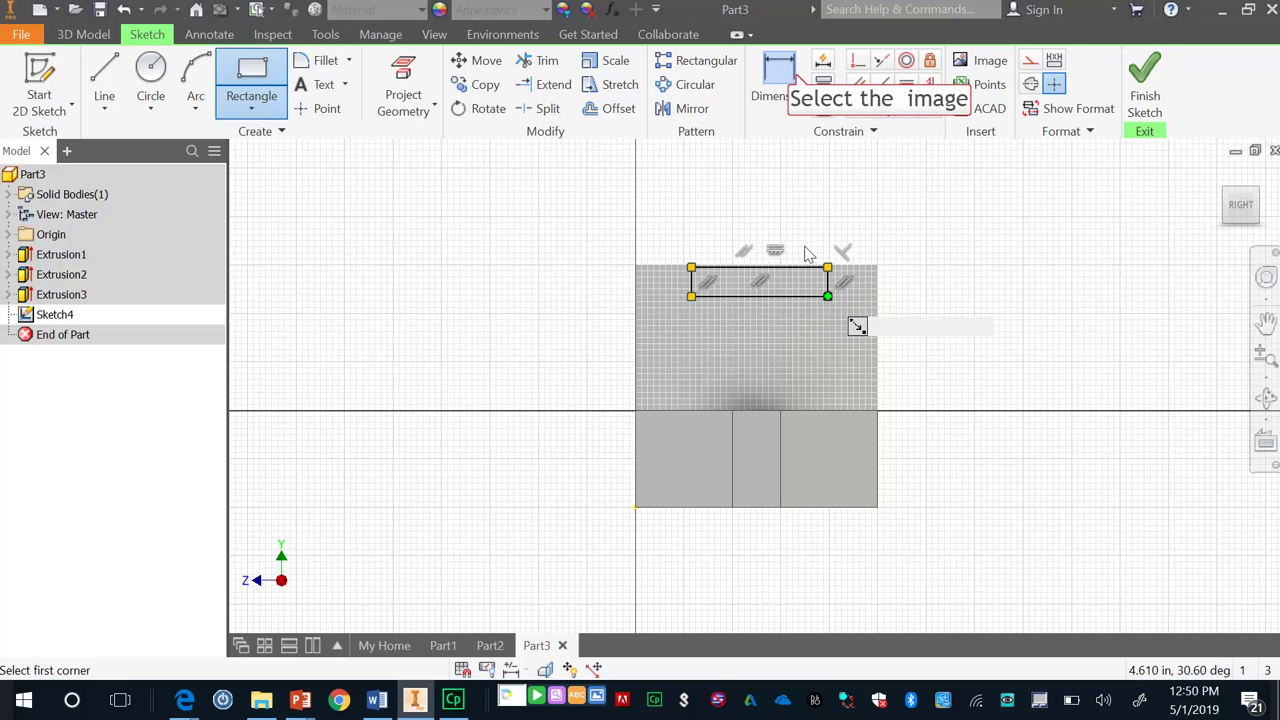
# Dimension the distance from the rectangle's left side to the face's left edge as 1 in.
pyautogui.click(778, 80)
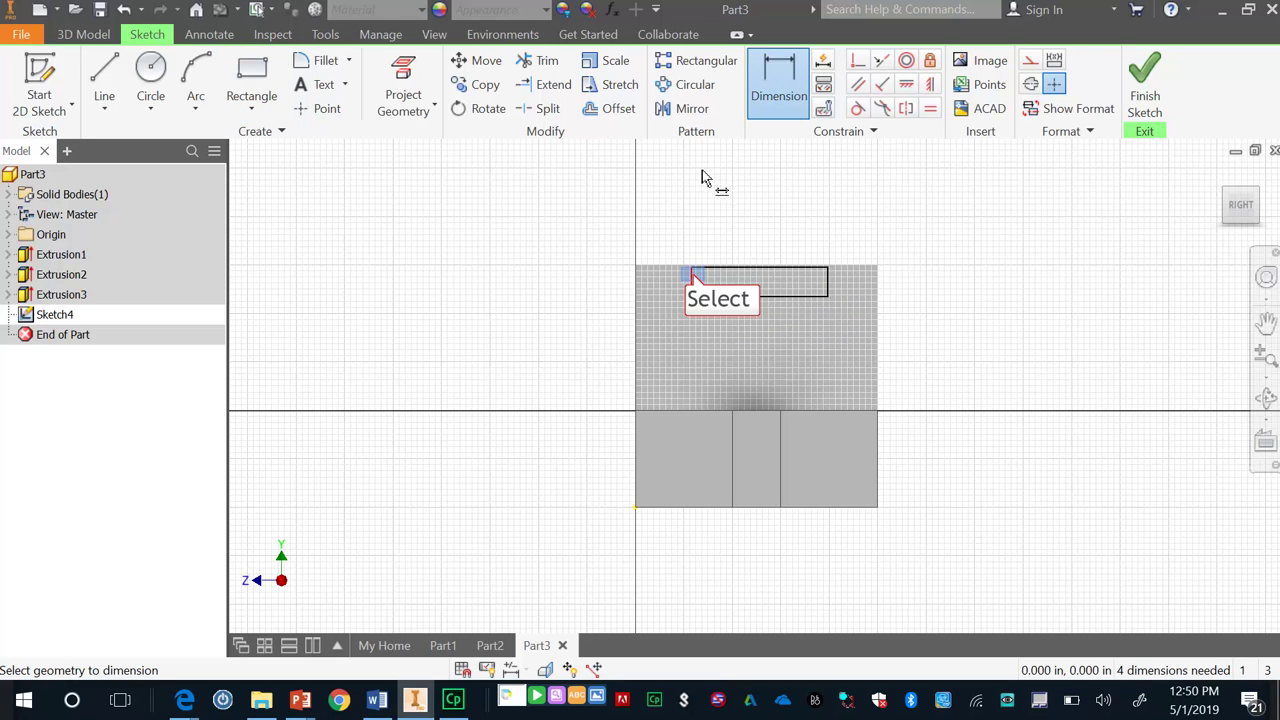
pyautogui.click(692, 280)
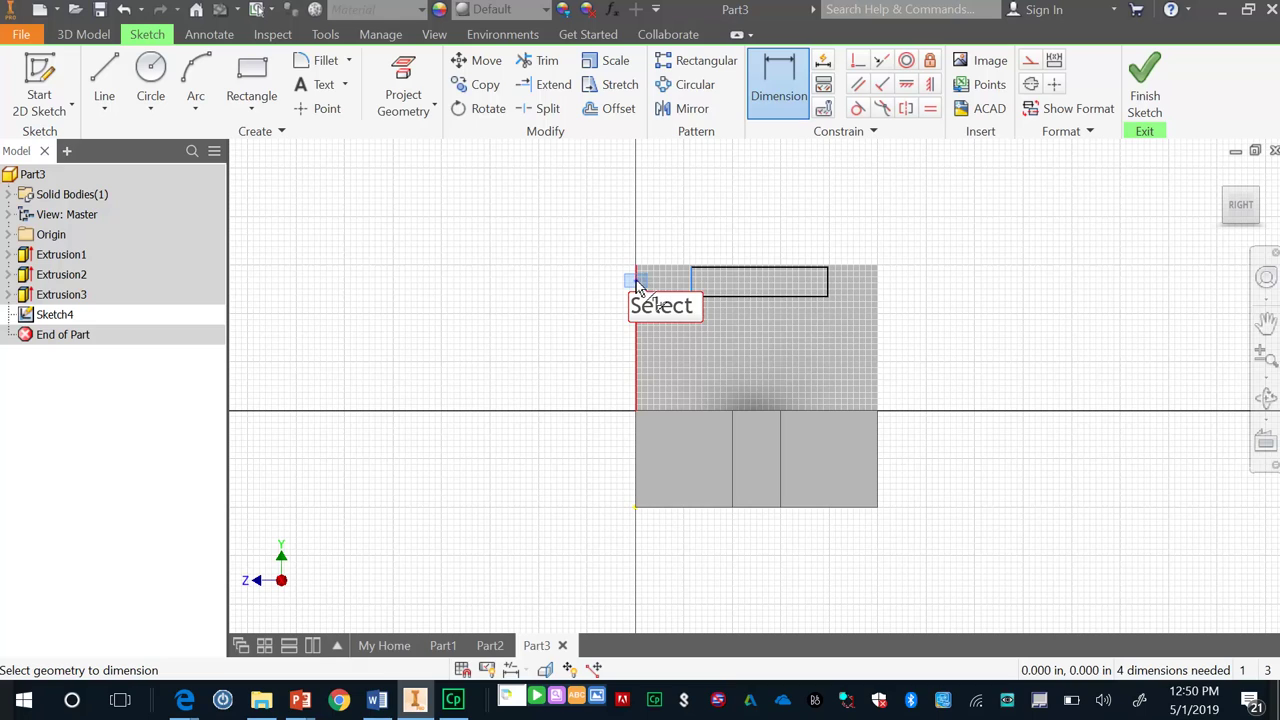
pyautogui.click(663, 228)
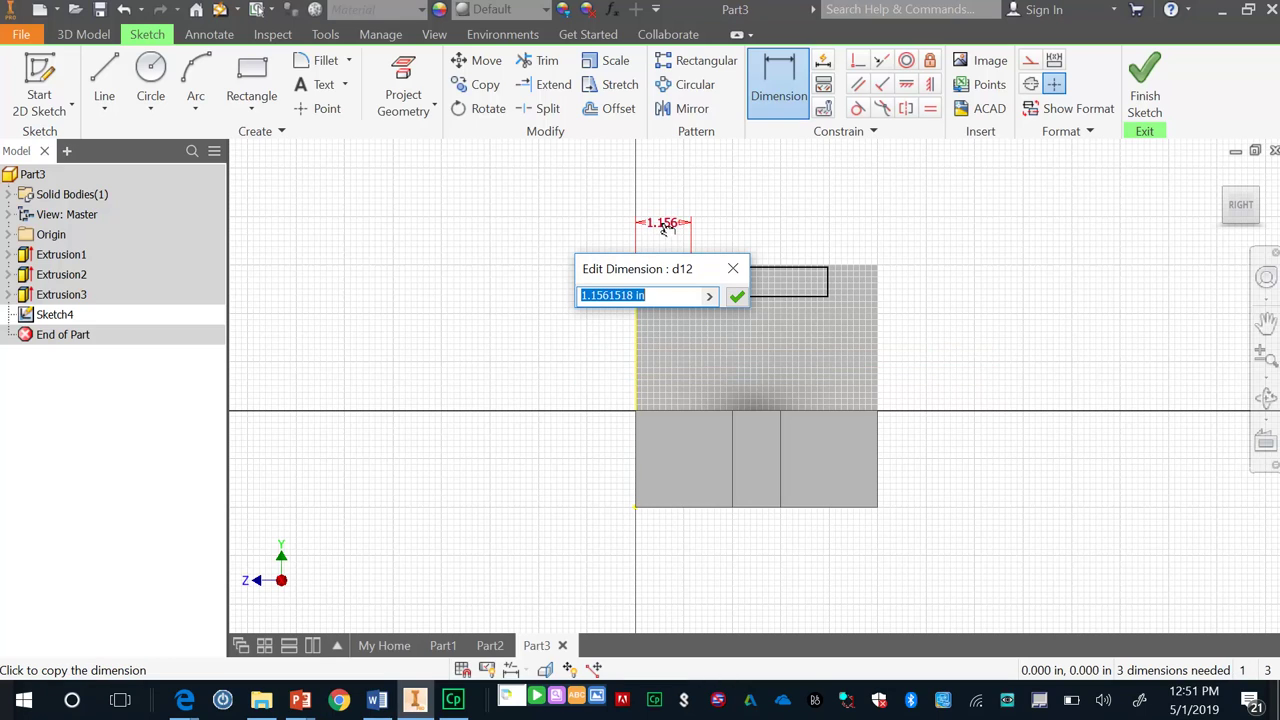
pyautogui.write('1')
pyautogui.press('Return')
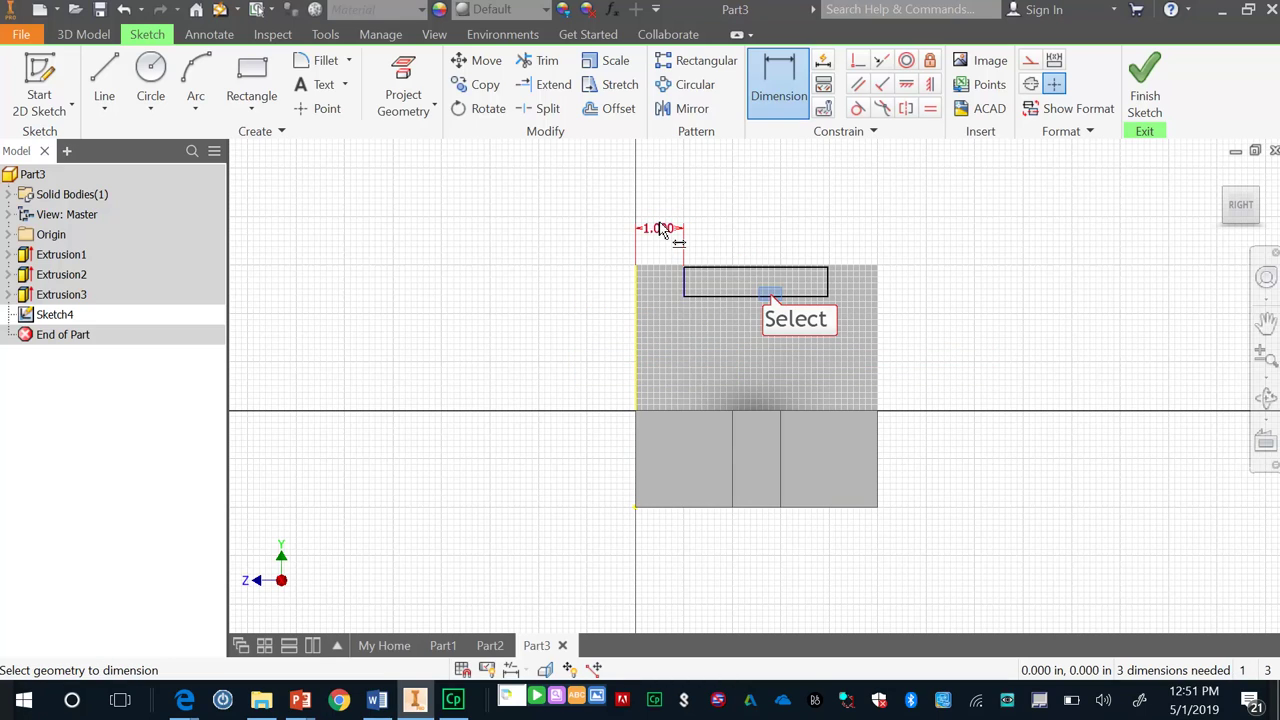
# Dimension the rectangle's length along its lower edge as 3 in.
pyautogui.click(770, 293)
pyautogui.click(766, 230)
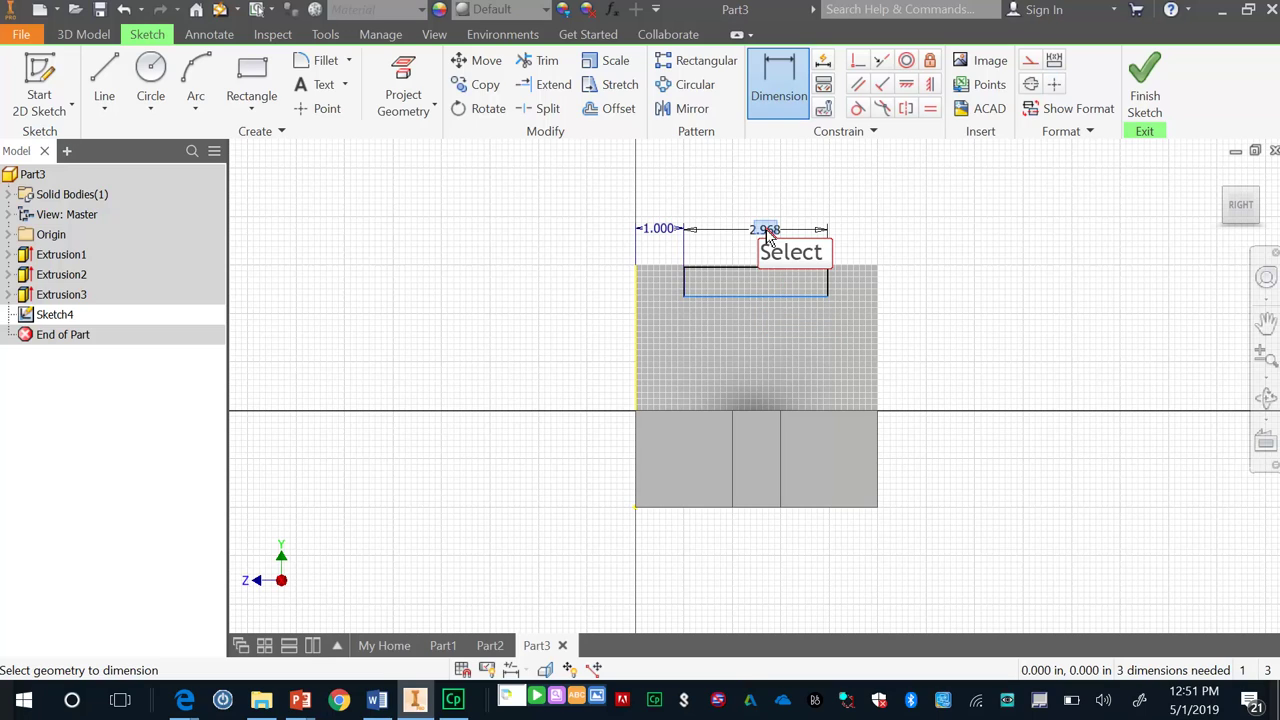
pyautogui.click(766, 230)
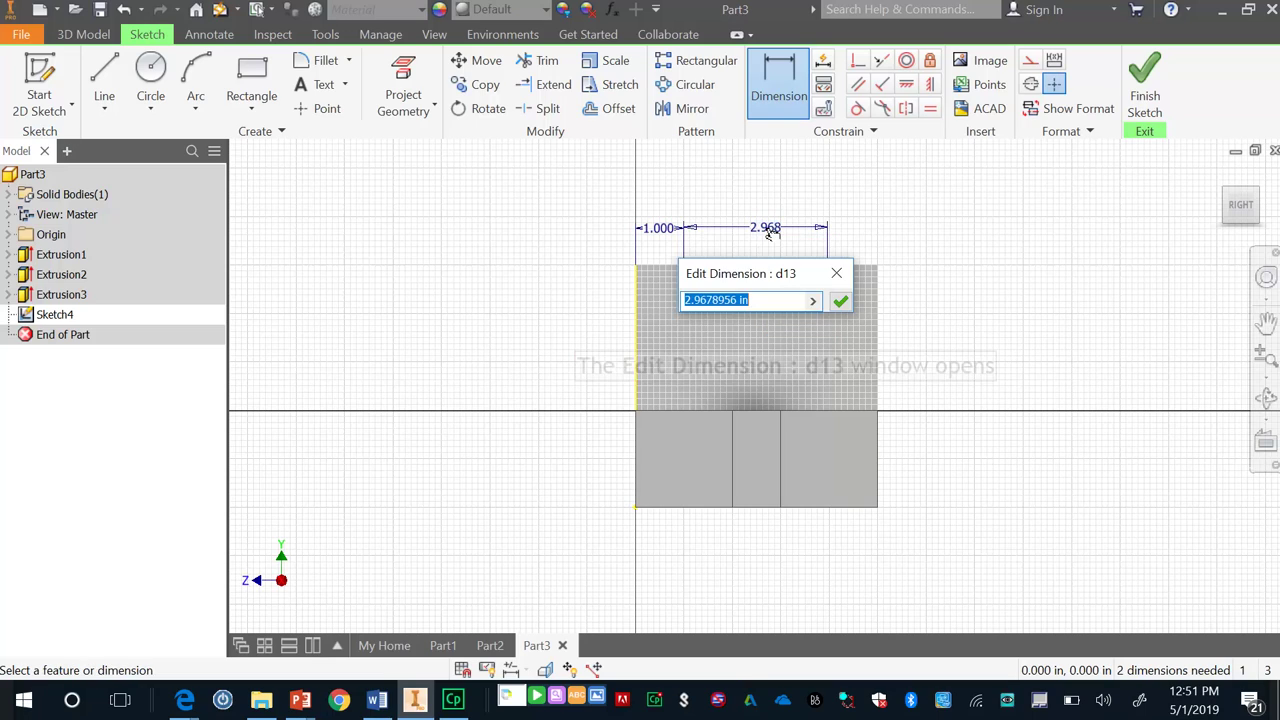
pyautogui.write('3')
pyautogui.press('Return')
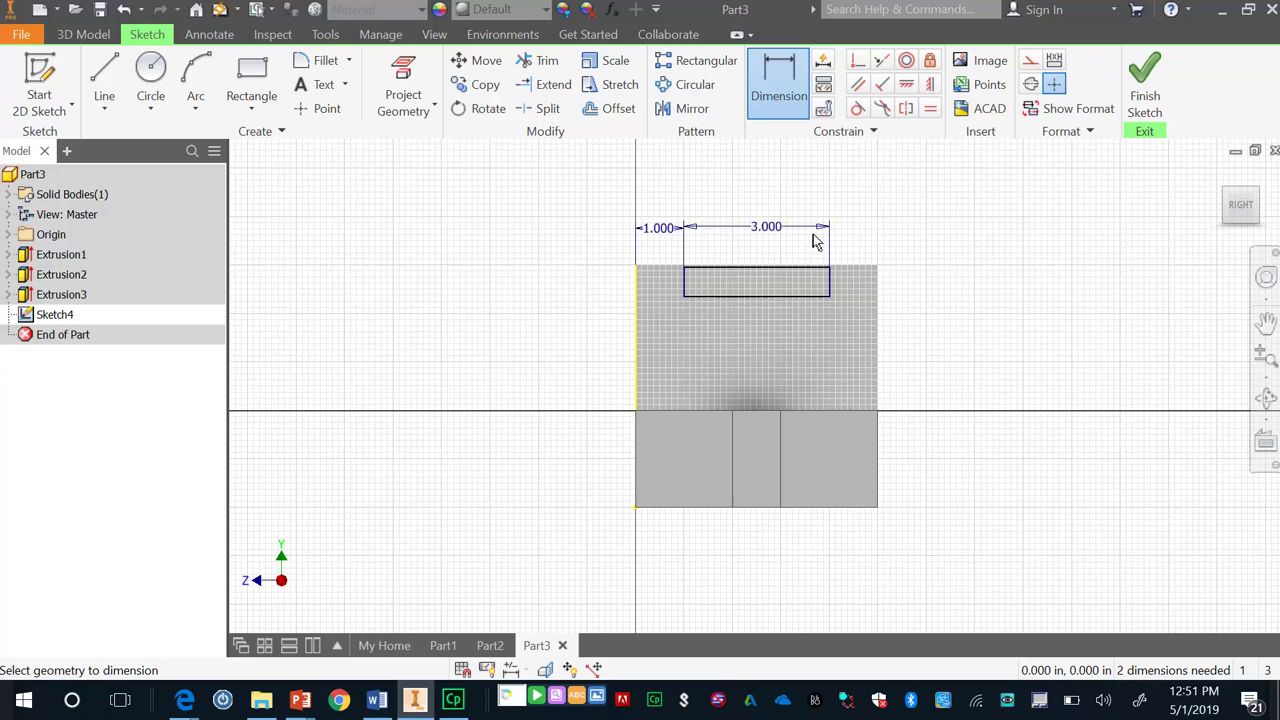
# Try to dimension the horizontal distance from the rectangle's upper right corner to the face's right edge.
pyautogui.scroll(5, 826, 282)
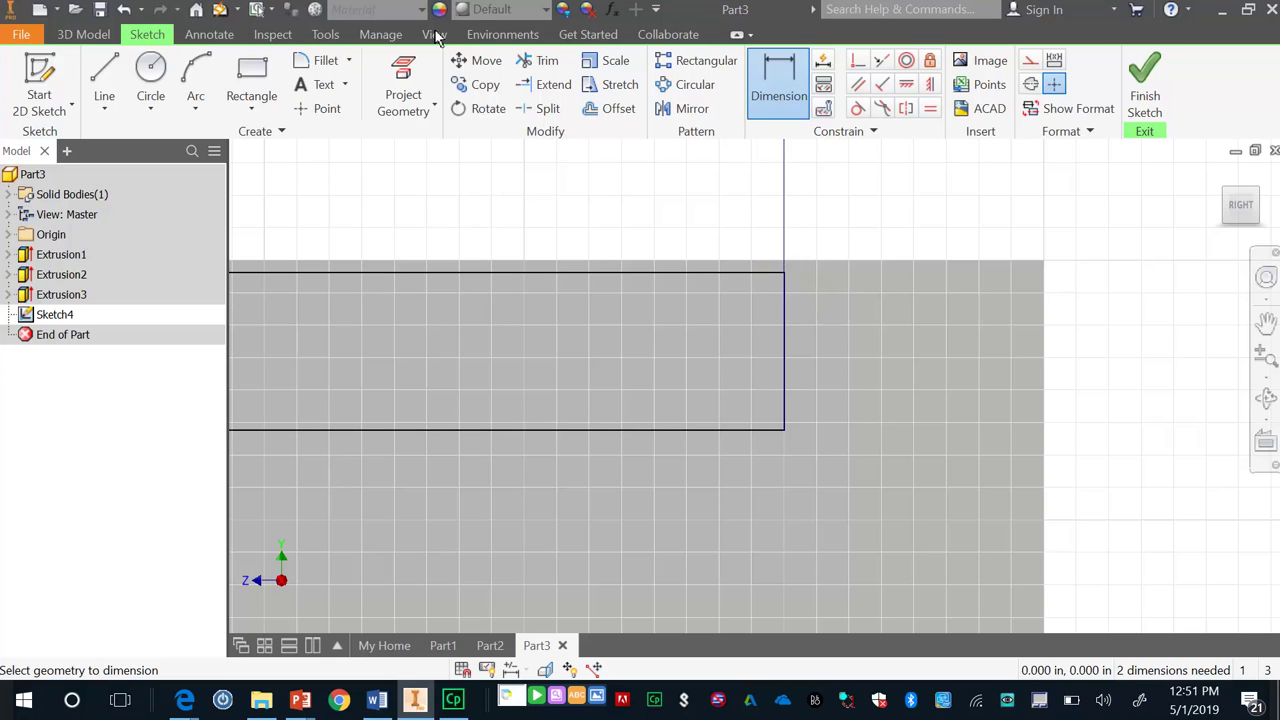
pyautogui.click(784, 271)
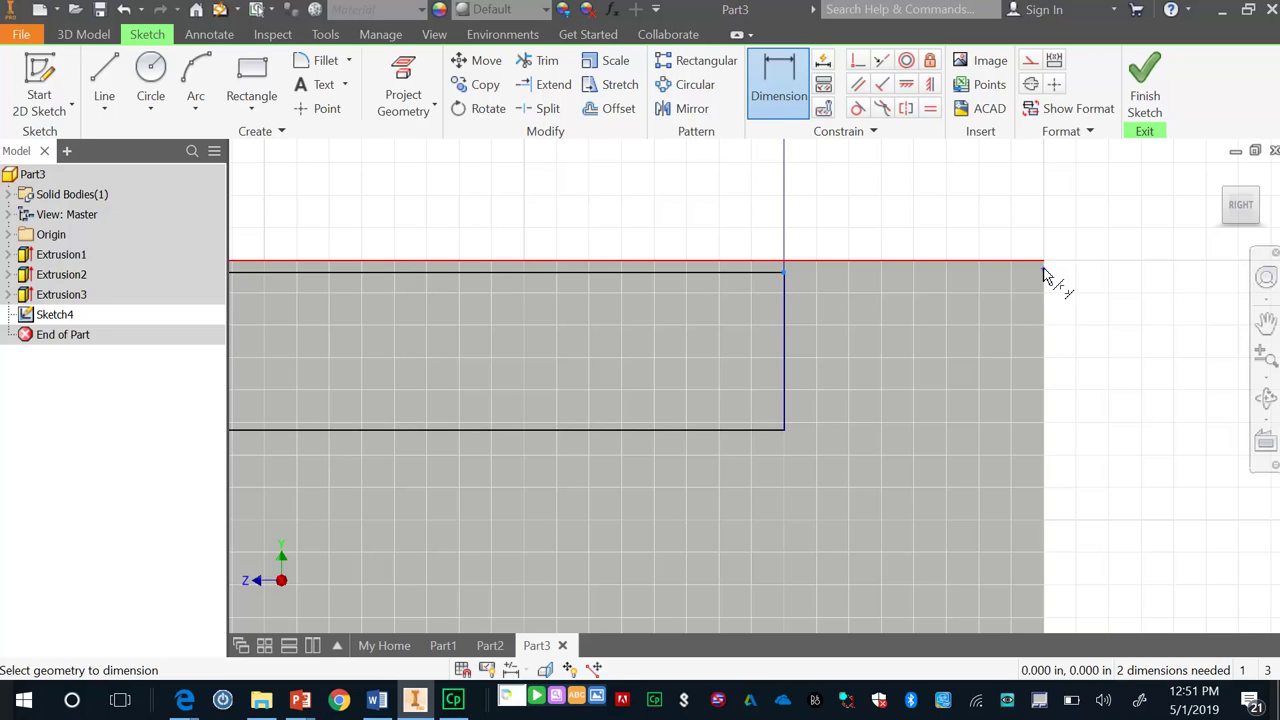
pyautogui.click(1044, 276)
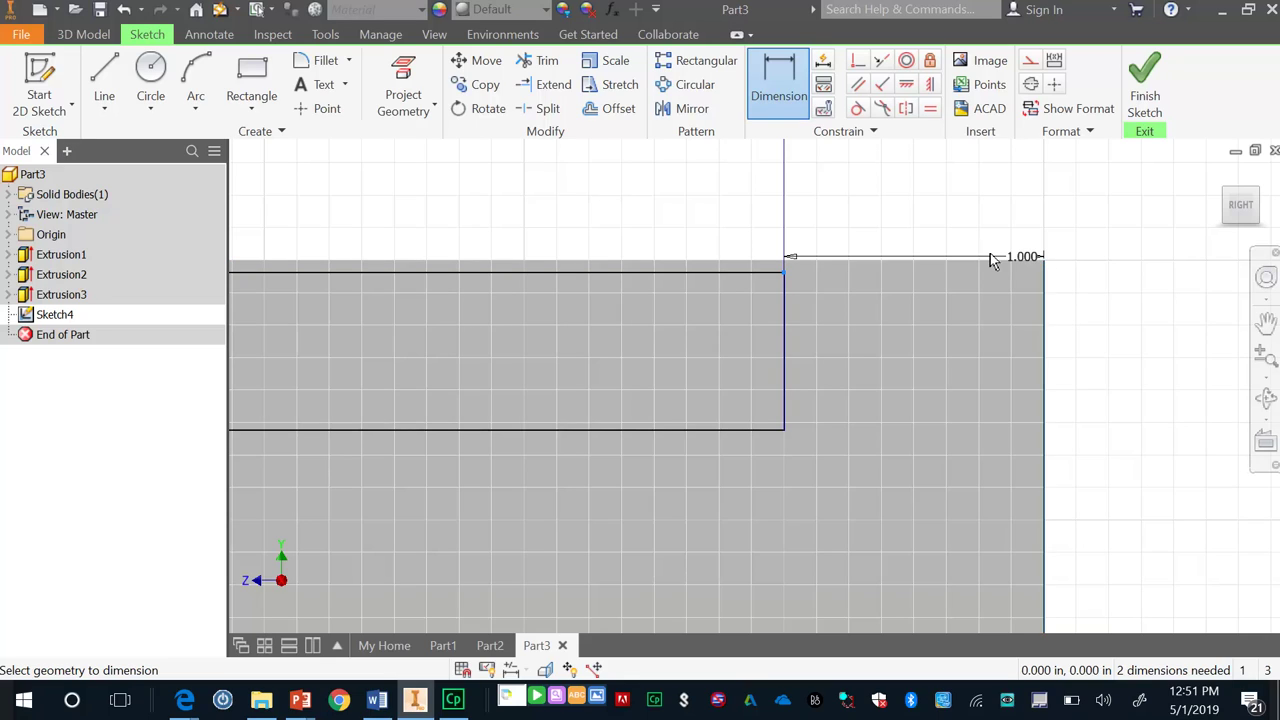
pyautogui.click(960, 241)
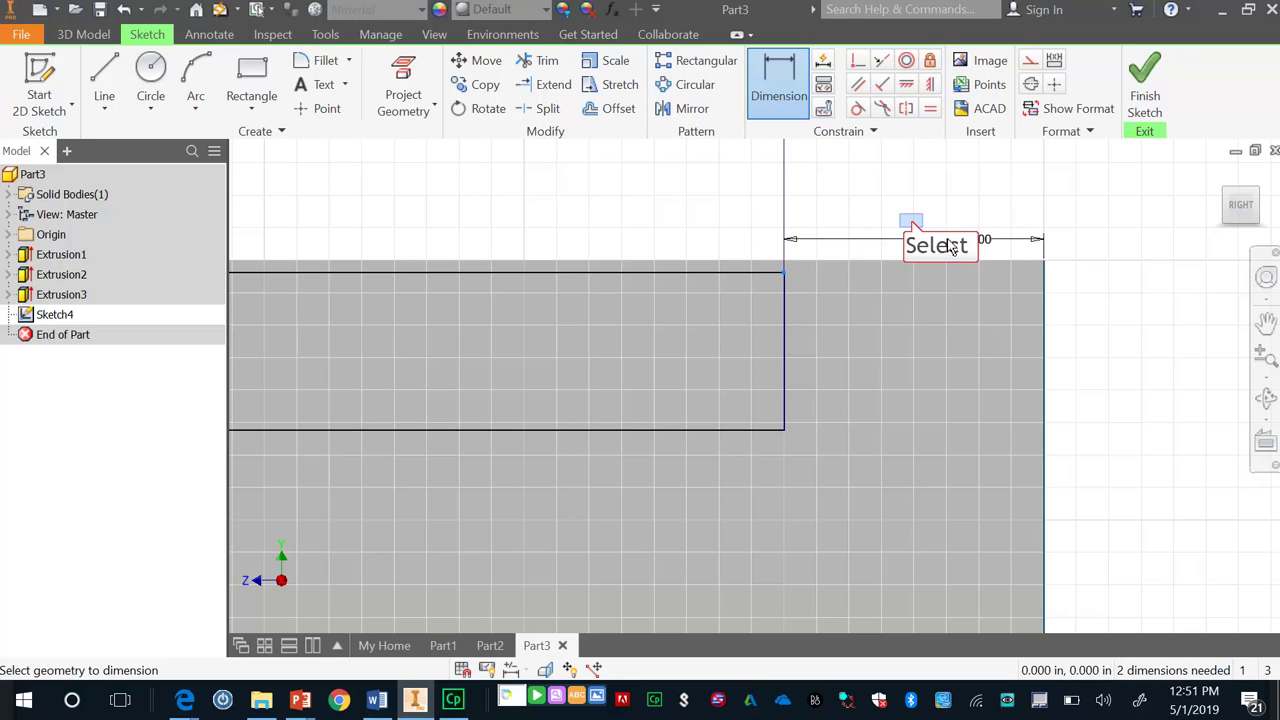
pyautogui.click(912, 223)
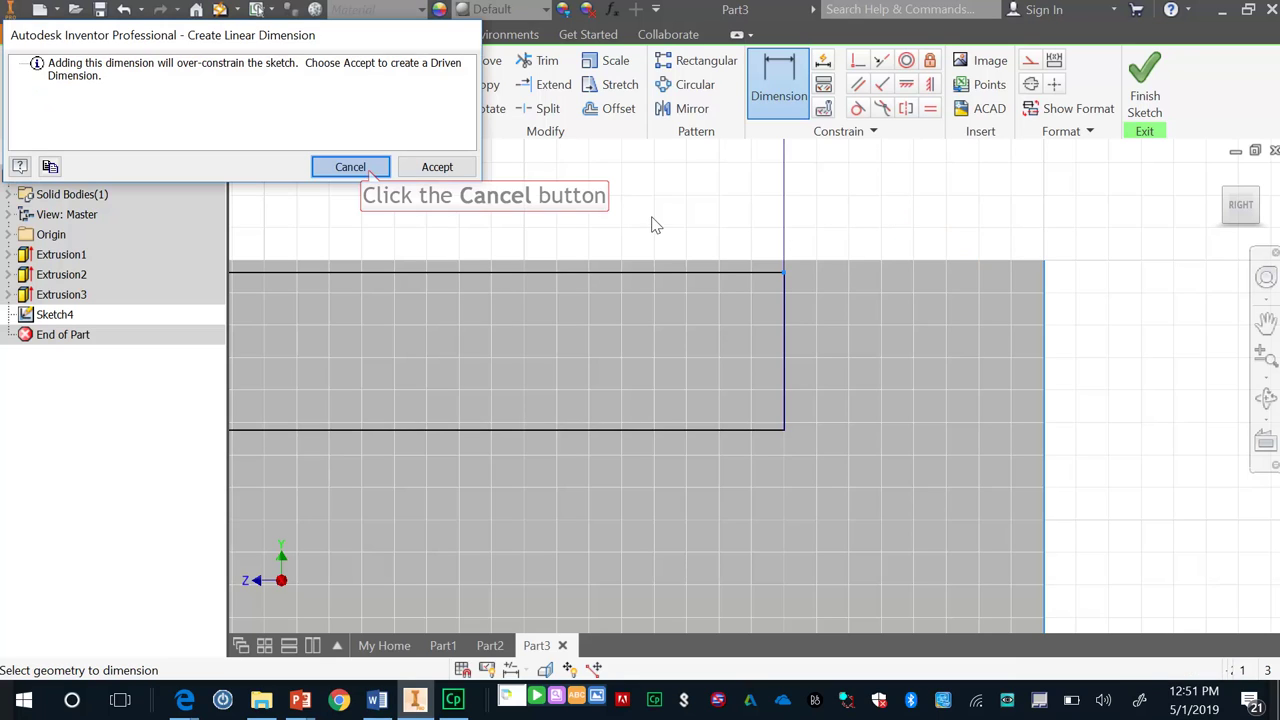
pyautogui.click(366, 172)
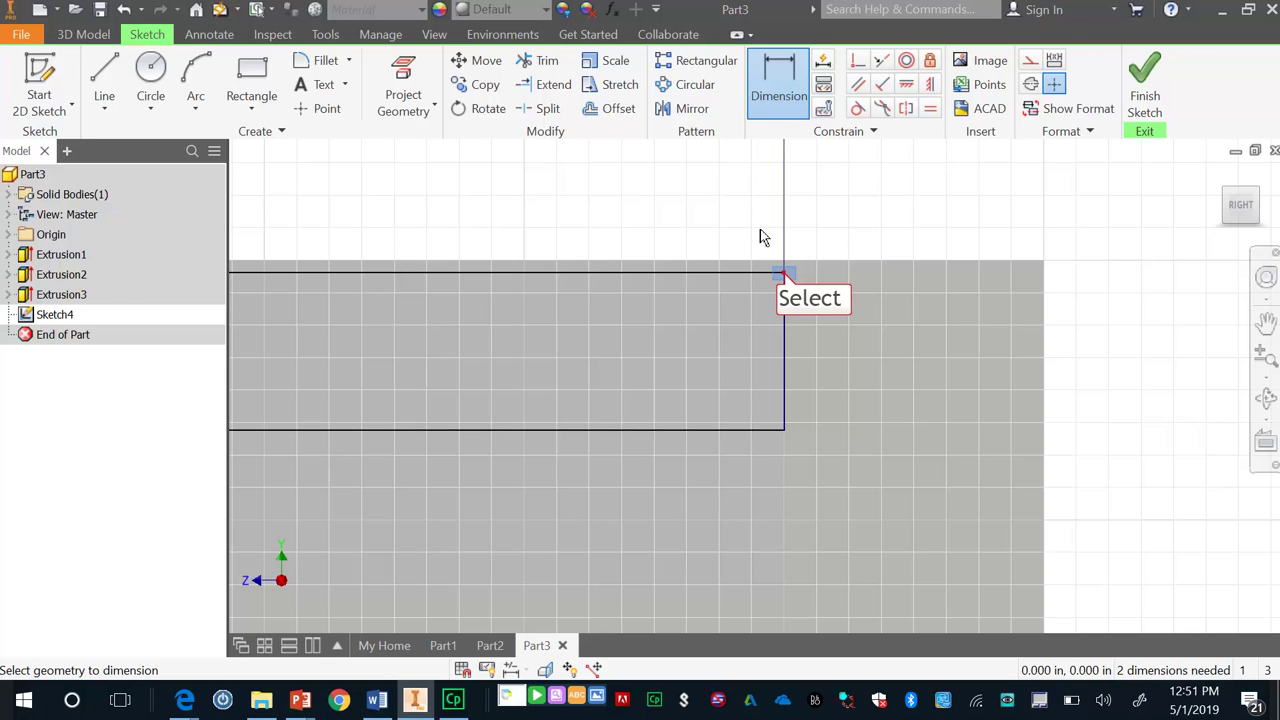
# Dimension the vertical distance from the rectangle's upper right corner to the face's upper edge as 0 in.
pyautogui.click(785, 273)
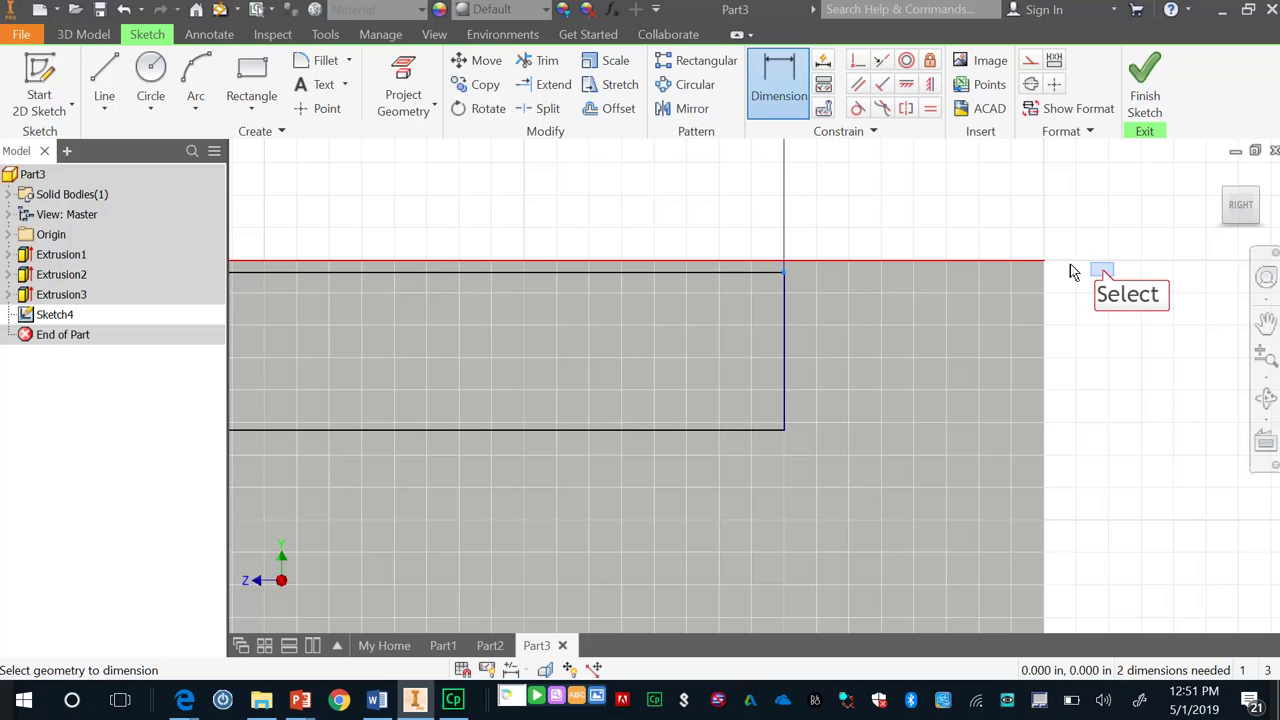
pyautogui.click(1104, 273)
pyautogui.click(1104, 275)
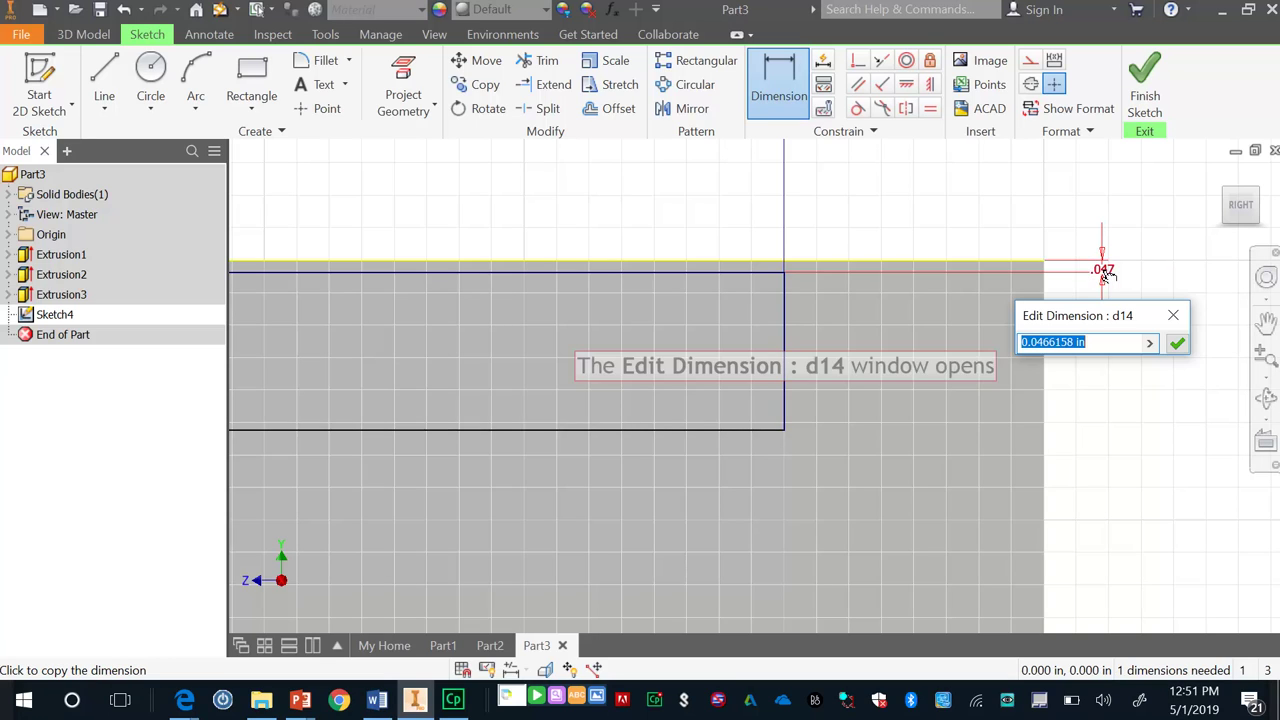
pyautogui.write('0')
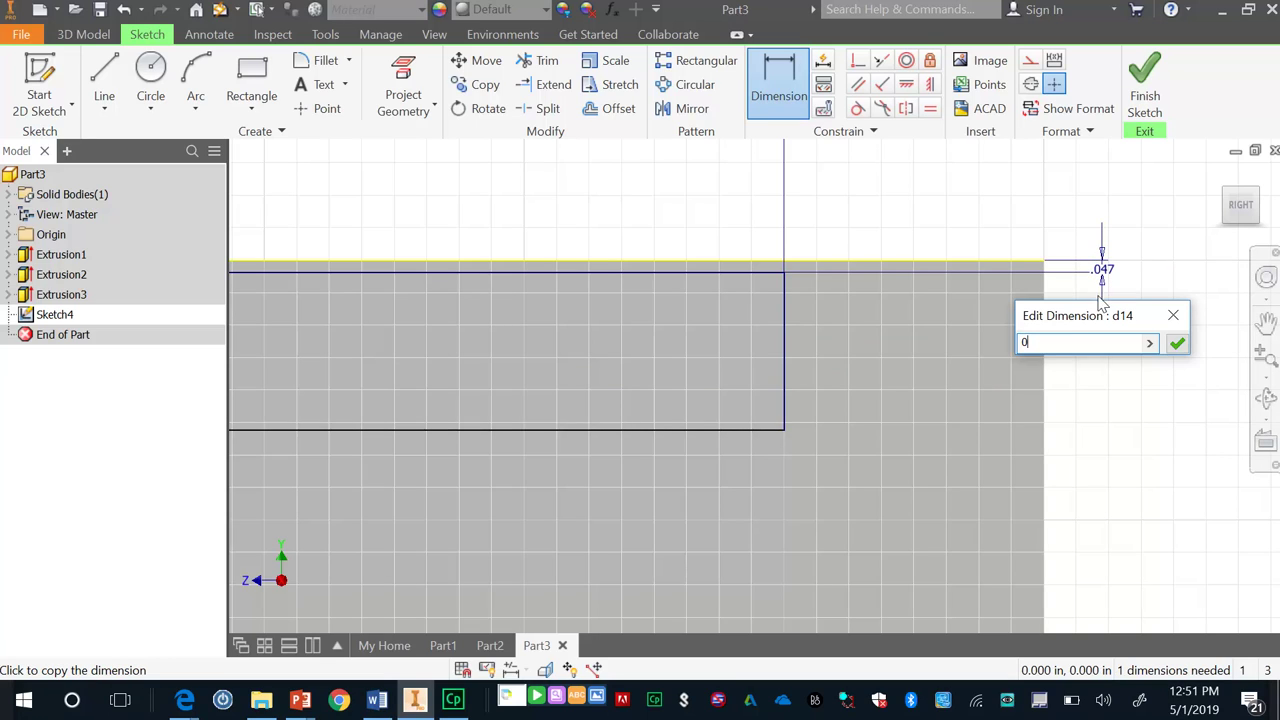
pyautogui.press('Return')
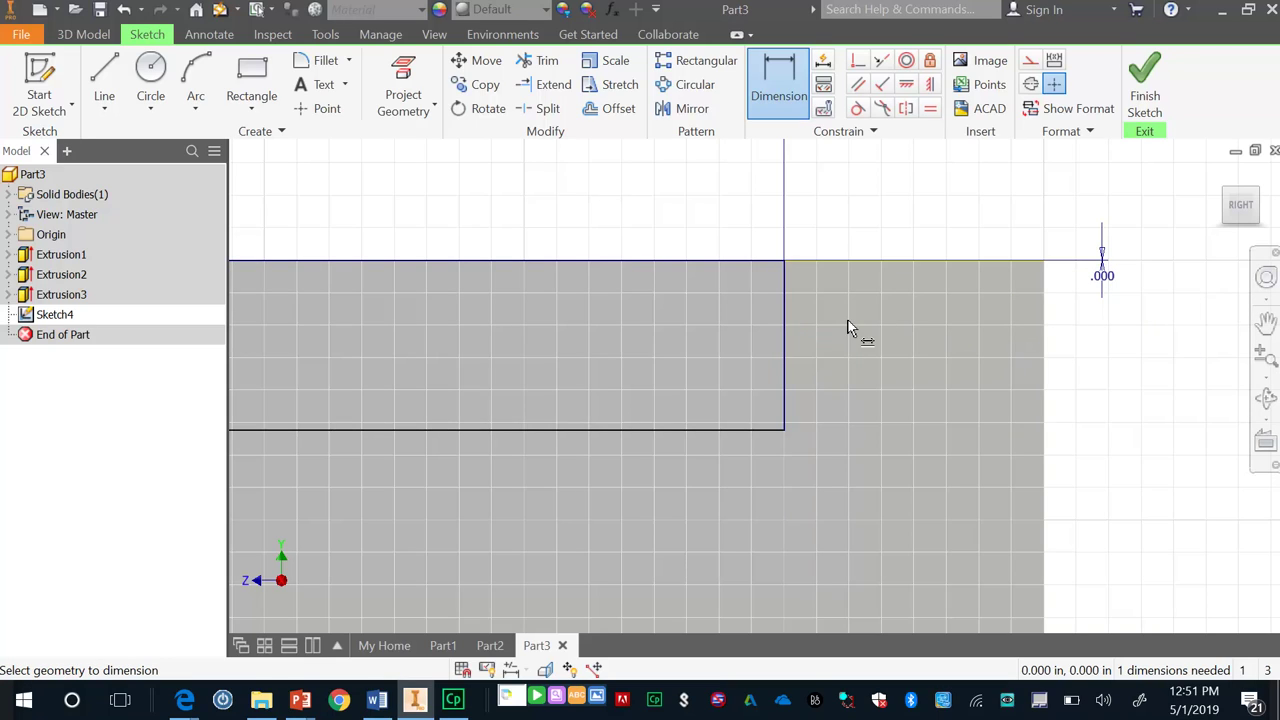
# Dimension the rectangle's height along its right side as 1 in.
pyautogui.click(787, 336)
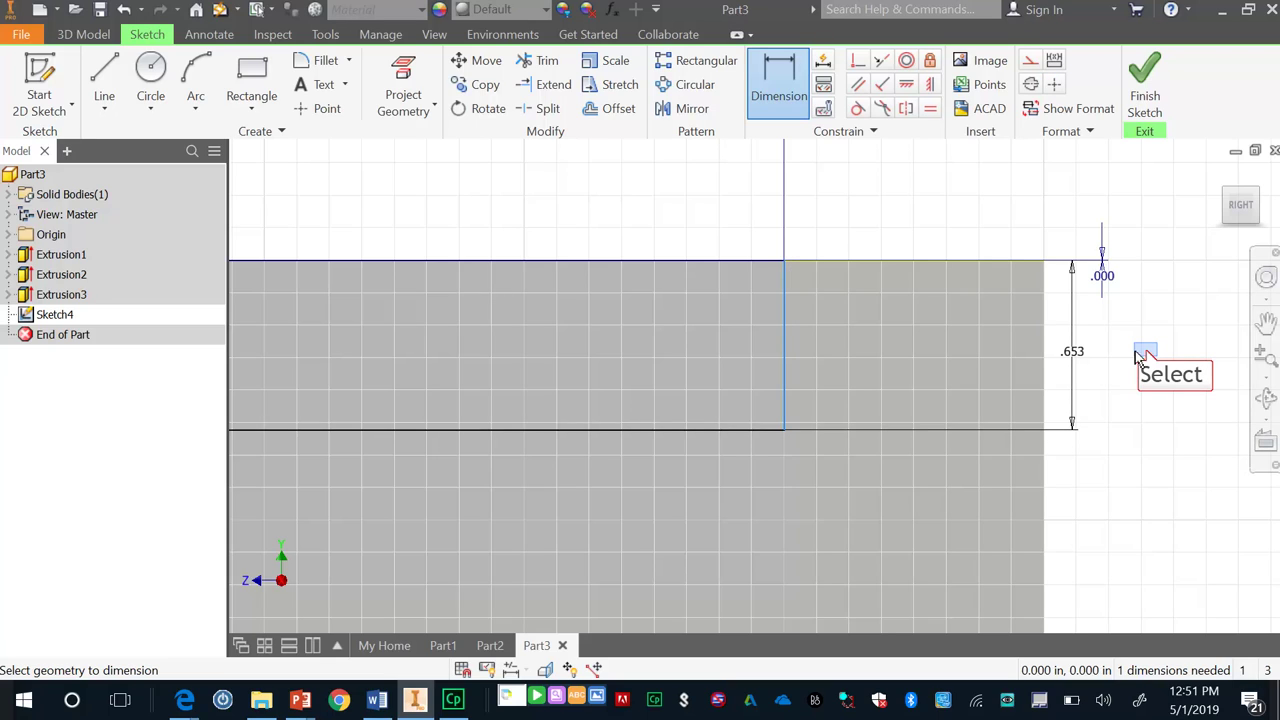
pyautogui.click(1146, 354)
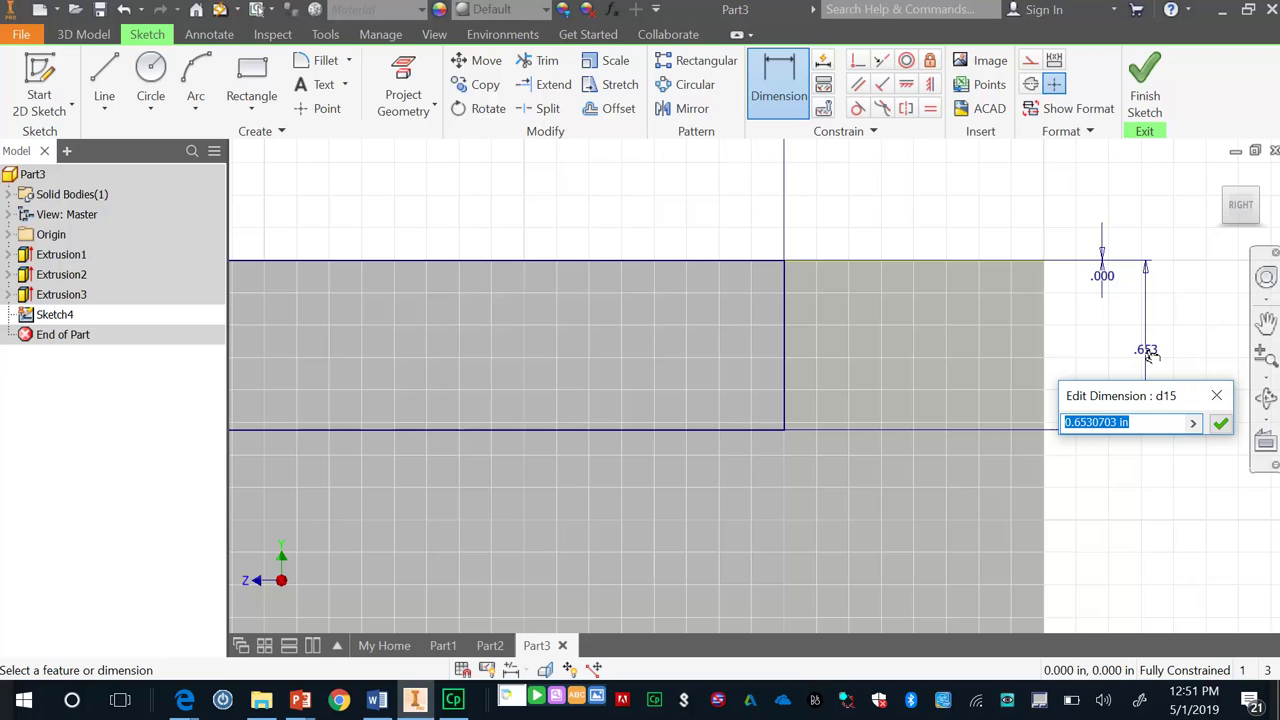
pyautogui.write('1')
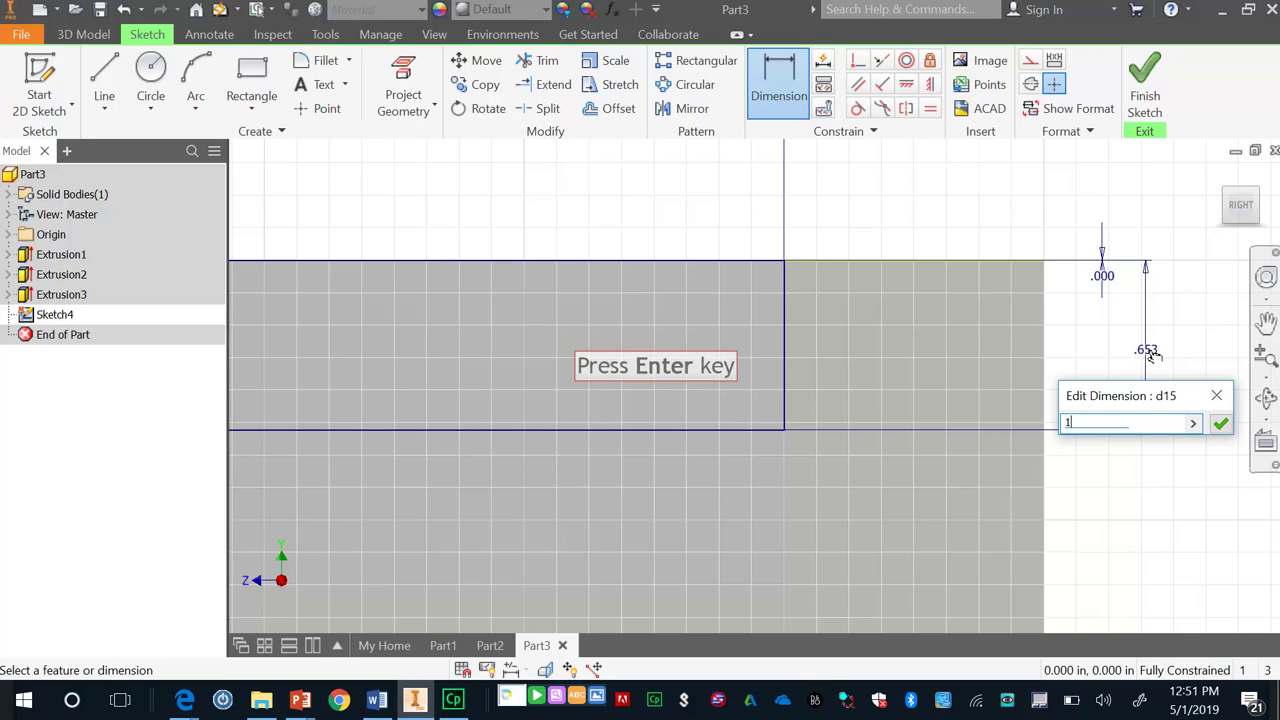
pyautogui.press('Return')
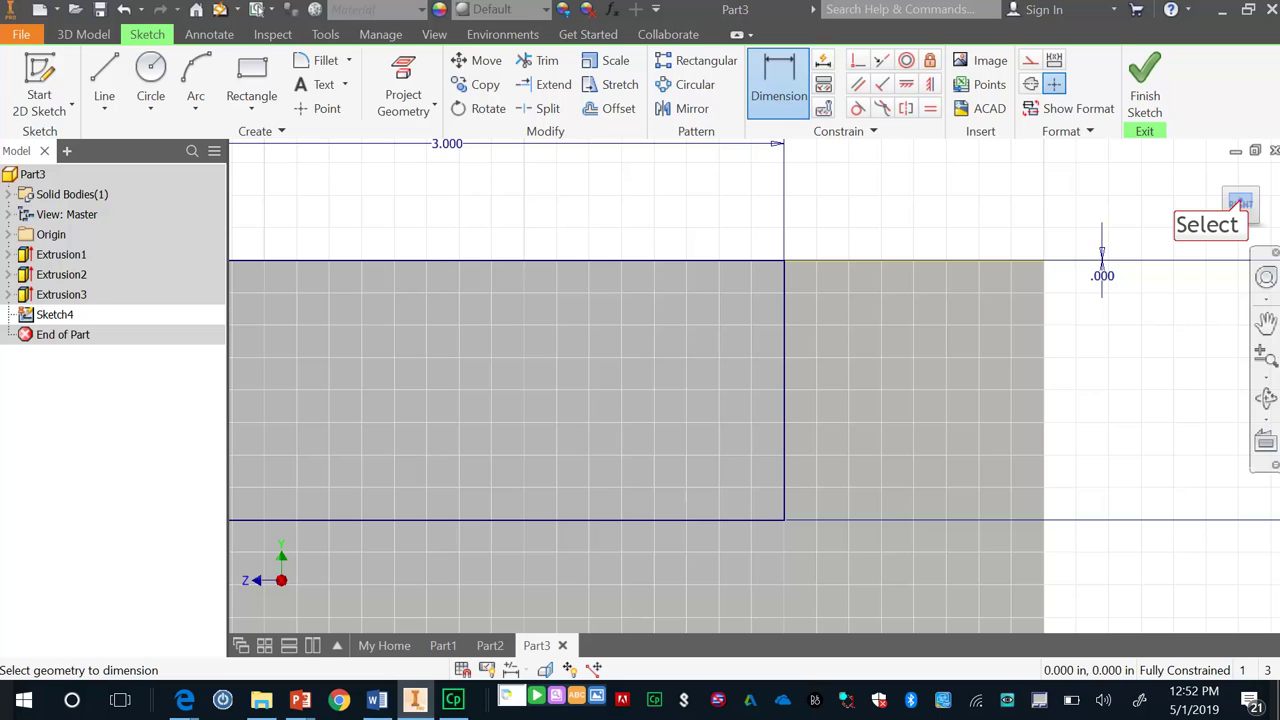
# Finish the sketch and extrude the rectangle as a cut through the raised block with the To Next extent.
pyautogui.click(1240, 204)
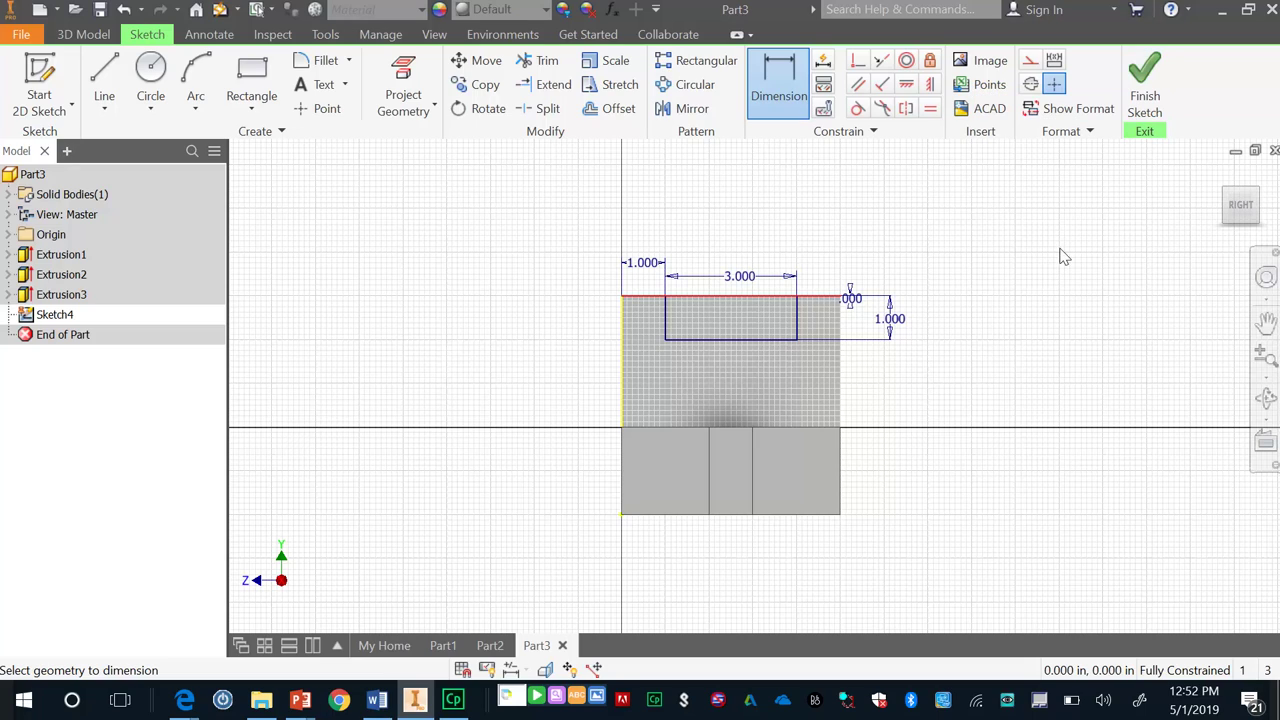
pyautogui.click(1147, 82)
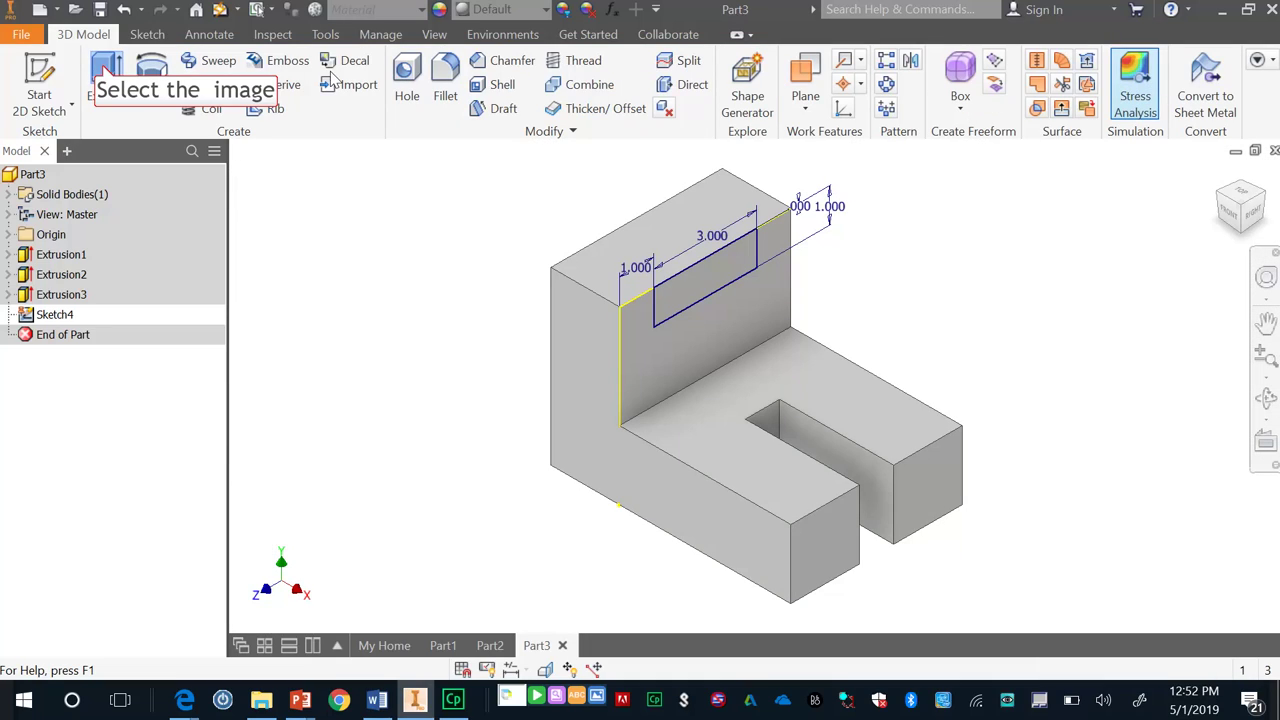
pyautogui.click(106, 80)
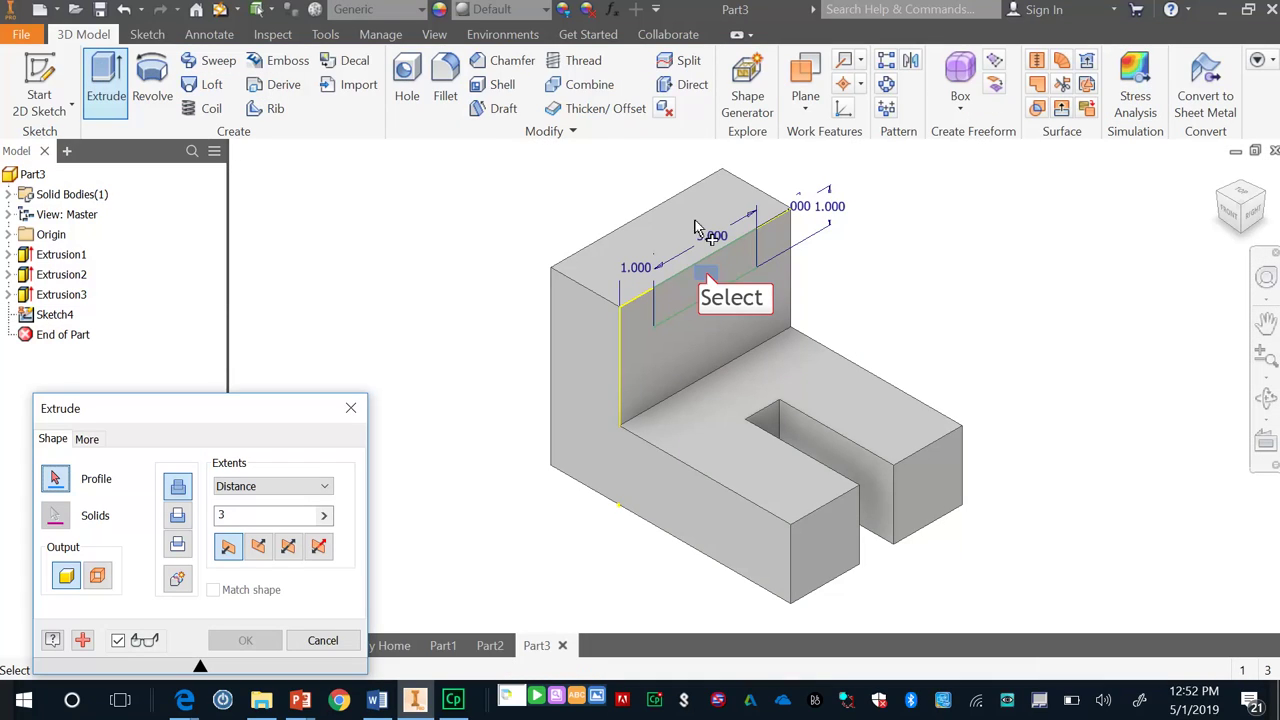
pyautogui.click(706, 271)
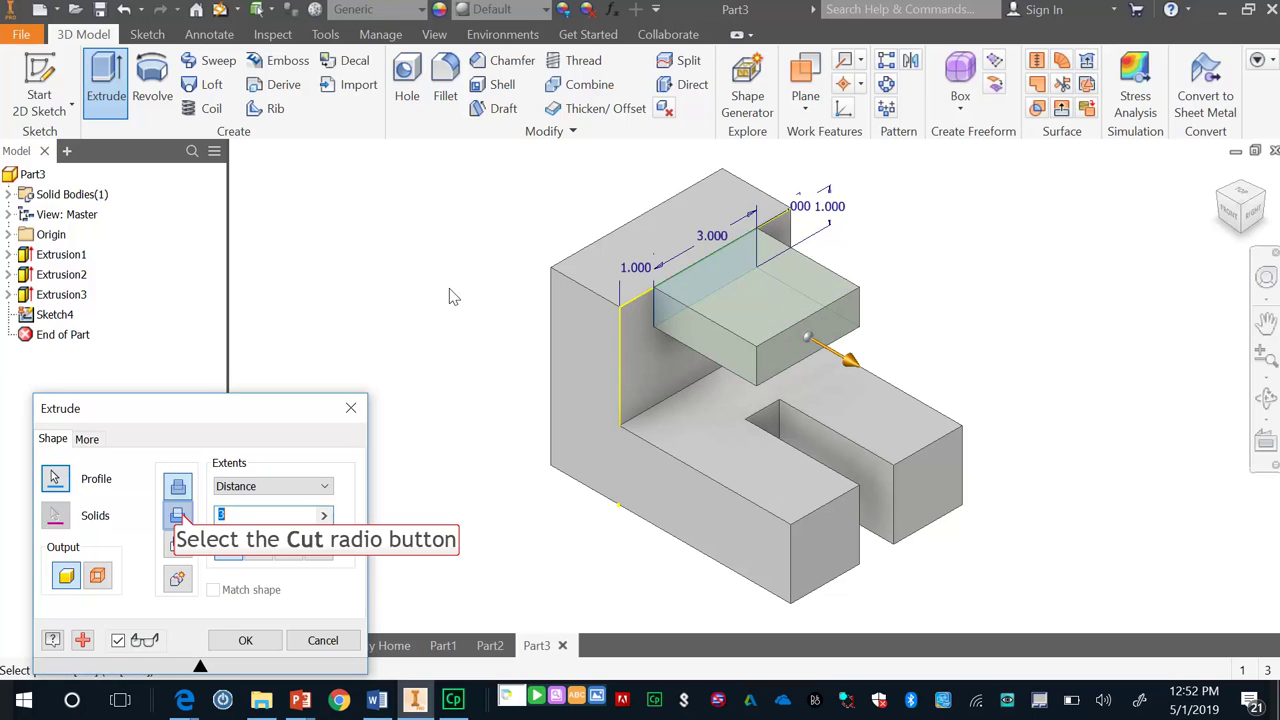
pyautogui.click(180, 517)
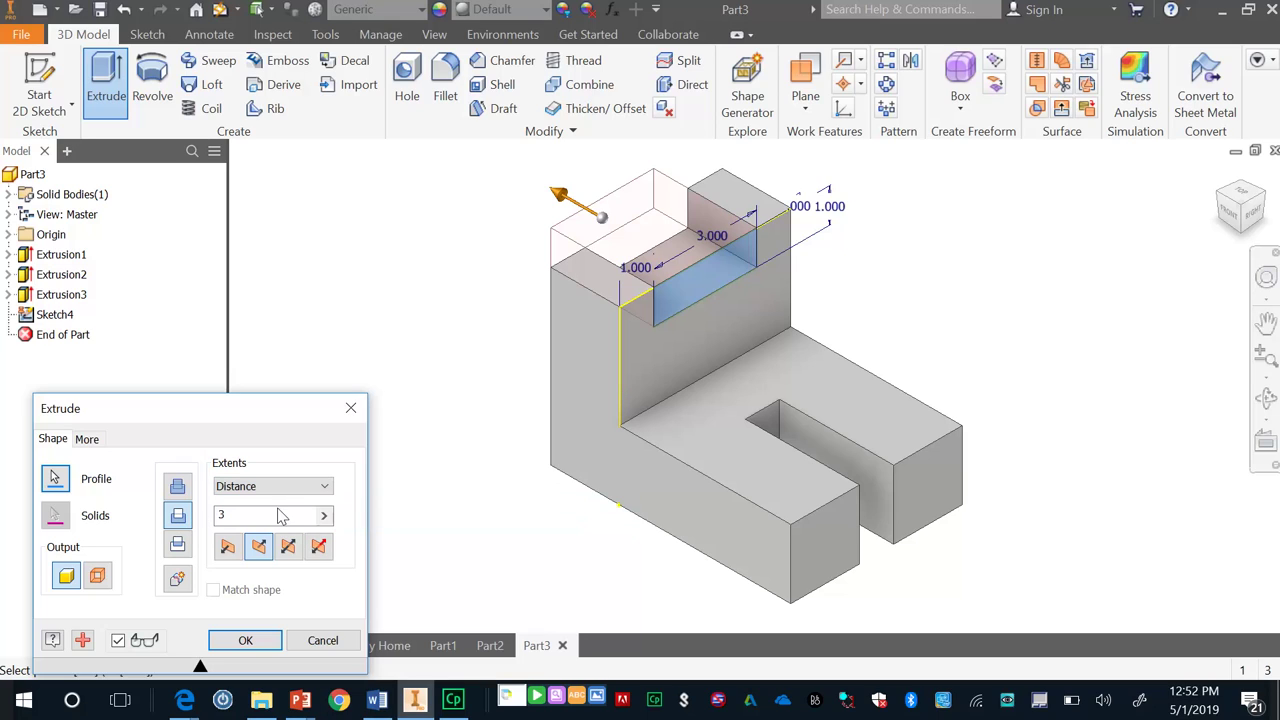
pyautogui.click(316, 490)
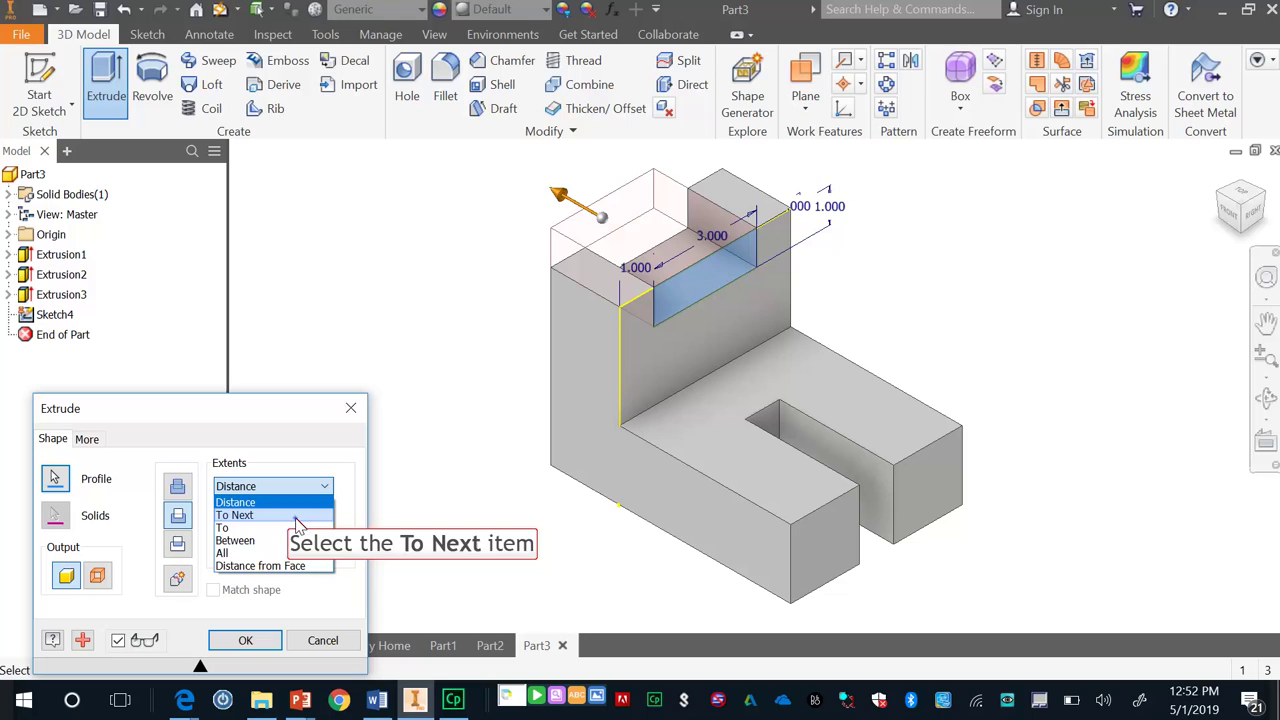
pyautogui.click(299, 516)
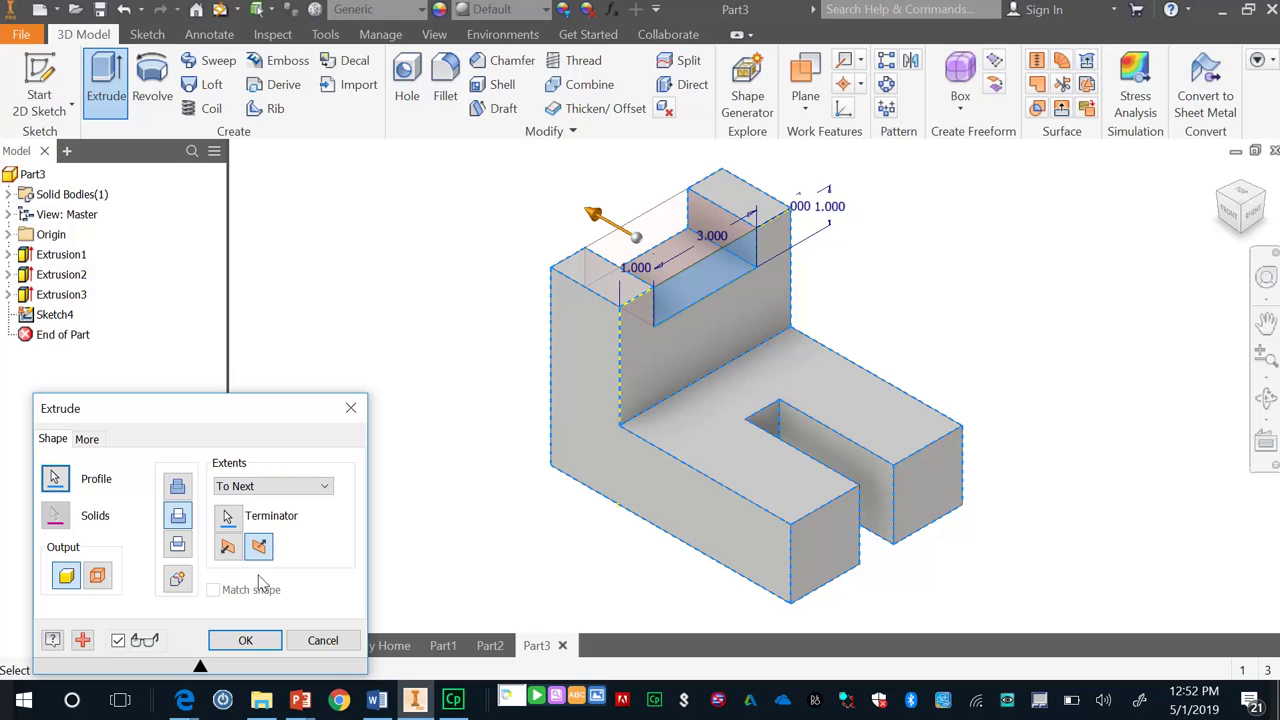
pyautogui.click(255, 643)
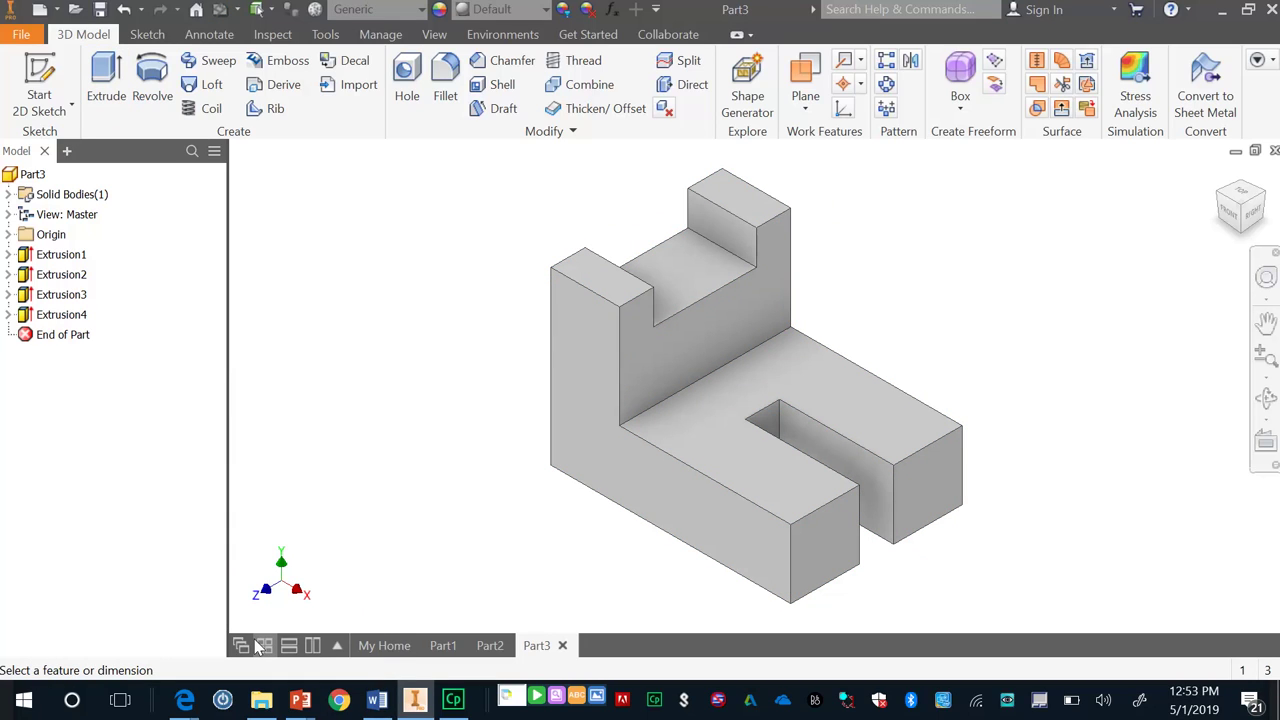